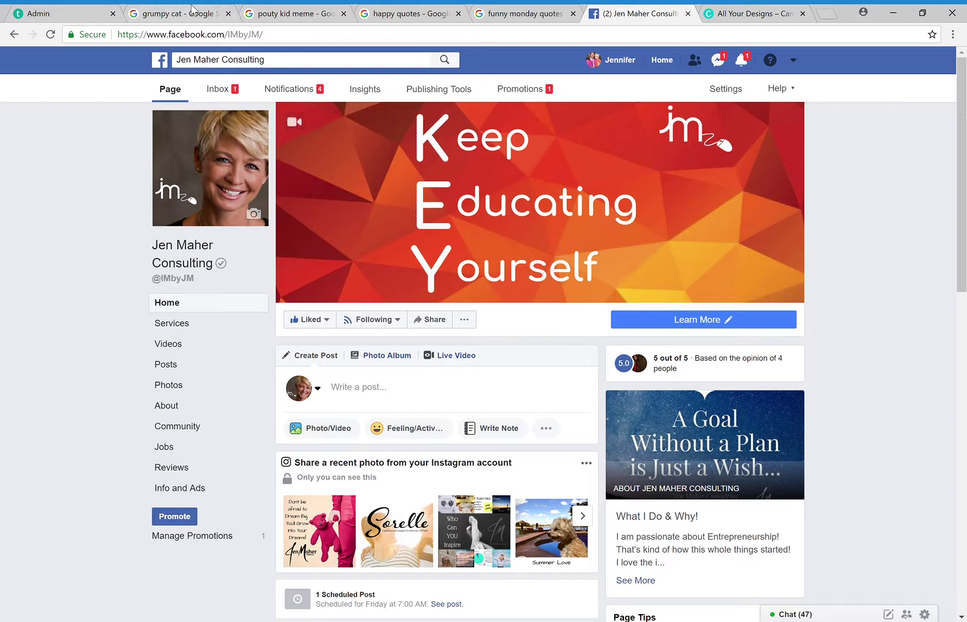
Compare the grumpy cat and pouty kid meme image results, then go to the happy quotes search.
{"action": "left_click", "coordinate": [191, 8]}
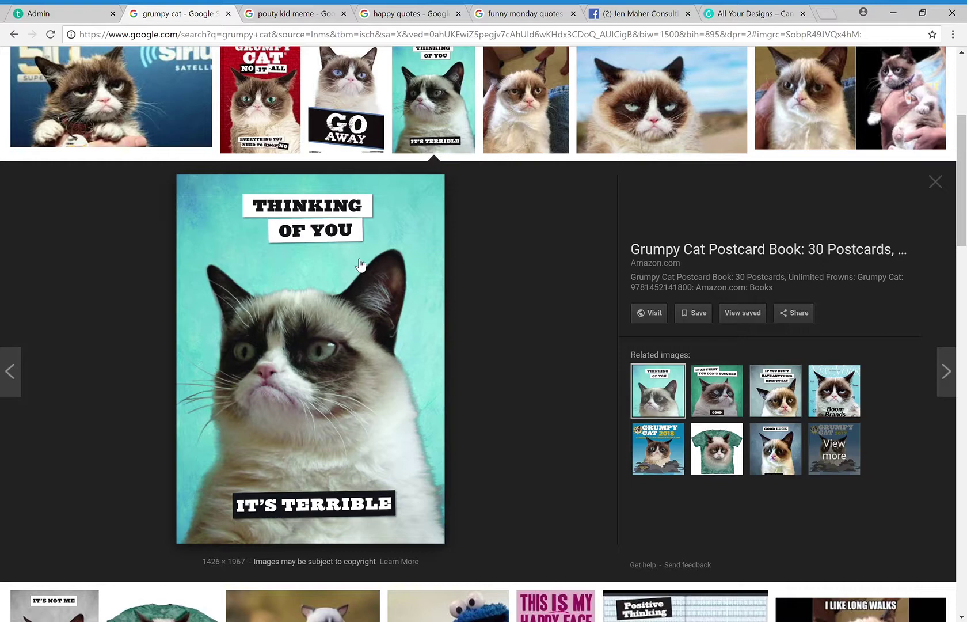
{"action": "left_click", "coordinate": [300, 14]}
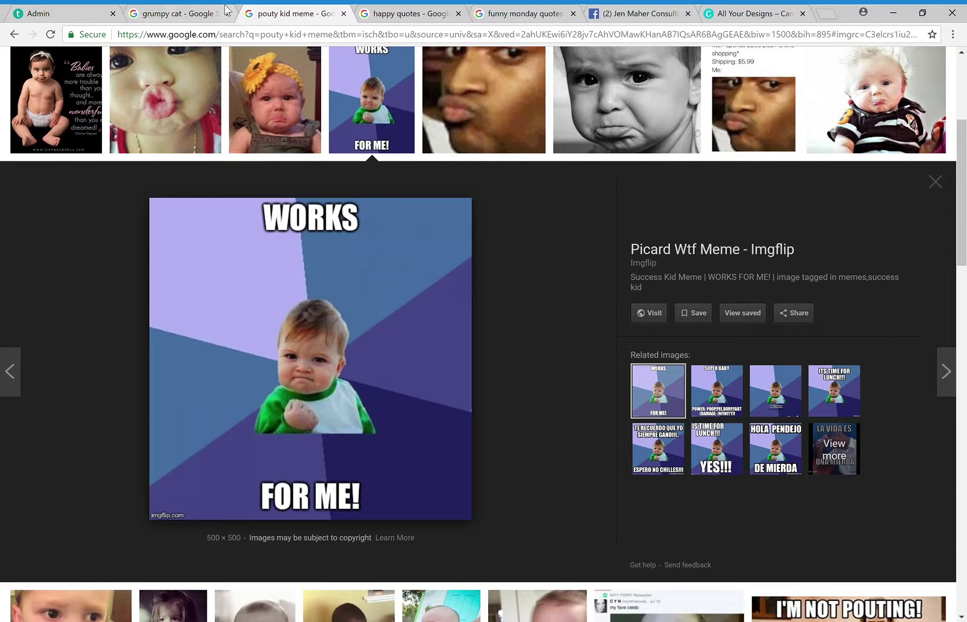
{"action": "left_click", "coordinate": [196, 13]}
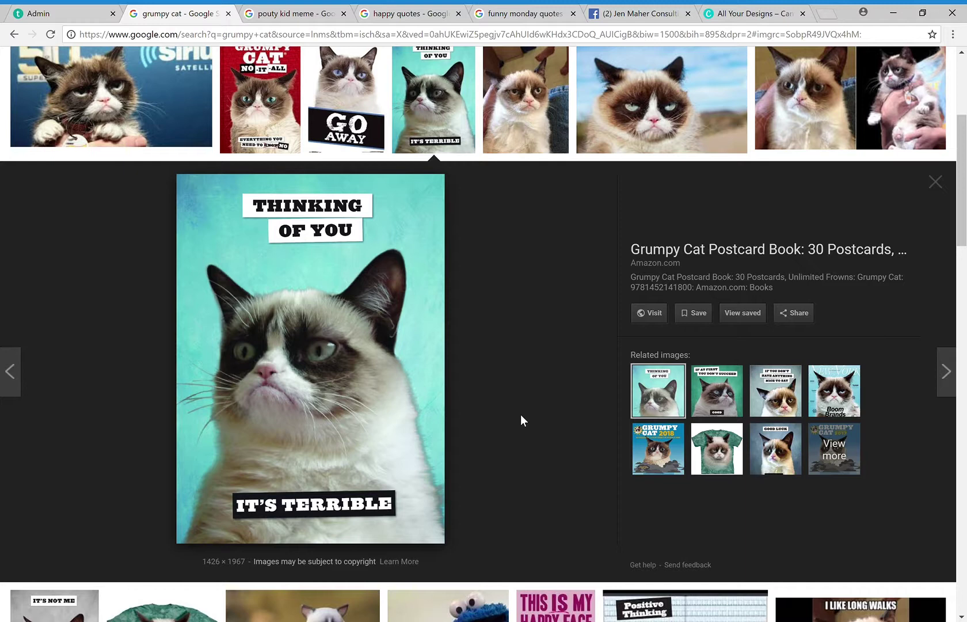
{"action": "left_click", "coordinate": [410, 16]}
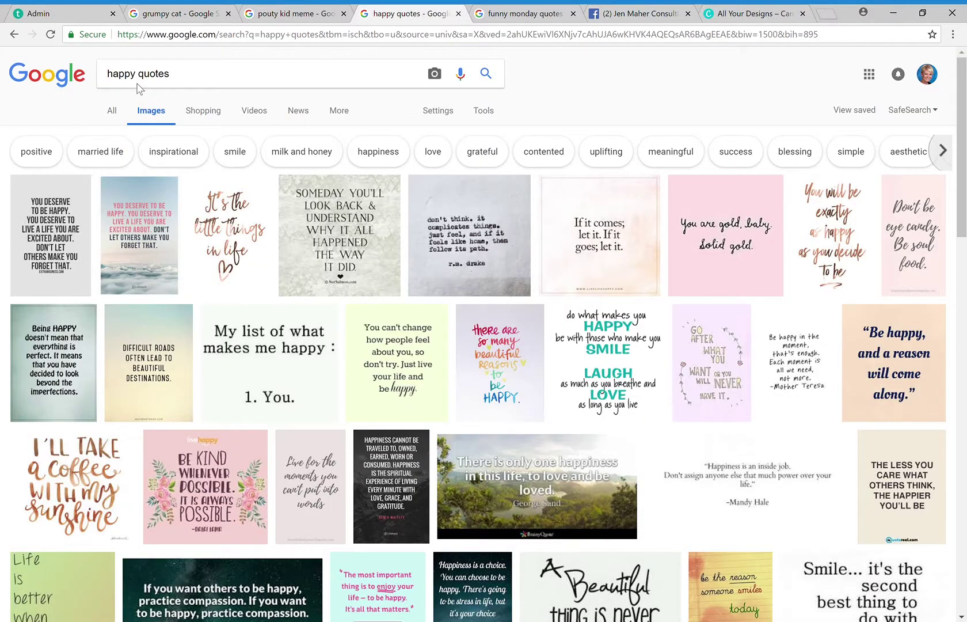
Change the funny monday quotes query to search for 'young mommy quotes'.
{"action": "left_click", "coordinate": [112, 111]}
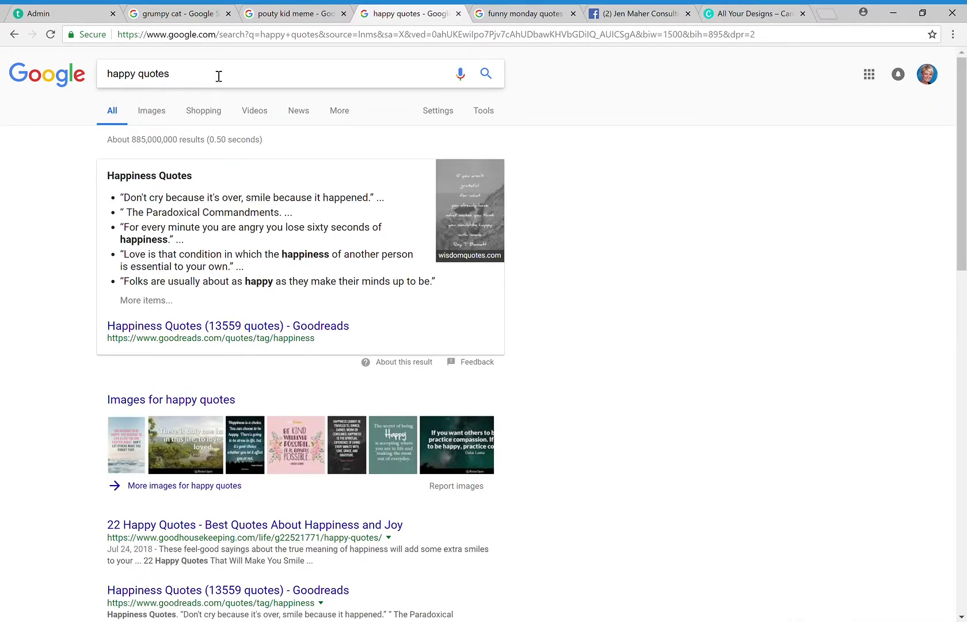
{"action": "left_click", "coordinate": [518, 13]}
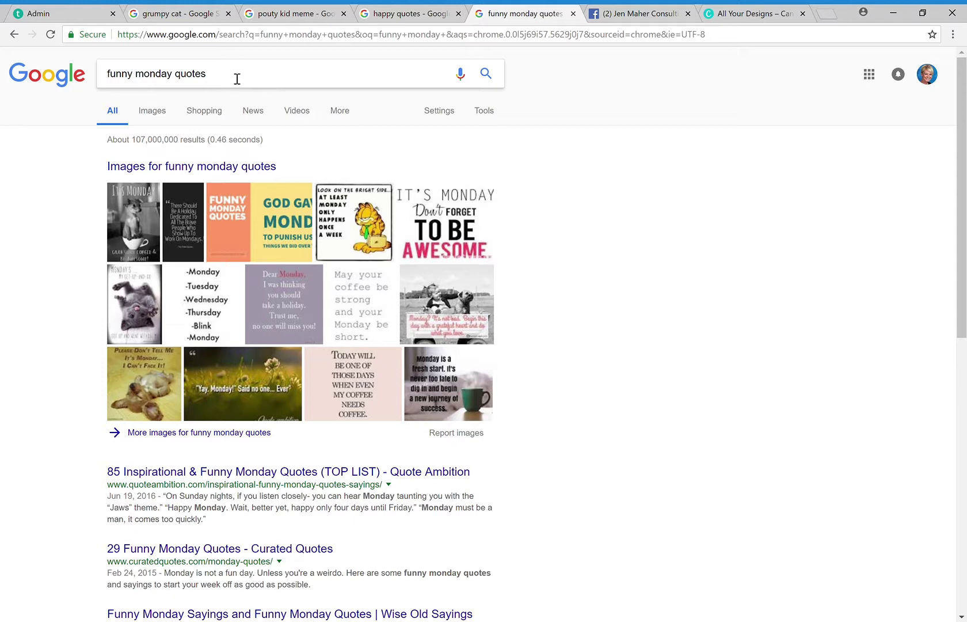
{"action": "left_click_drag", "start_coordinate": [172, 80], "coordinate": [66, 63]}
{"action": "type", "text": "young mom"}
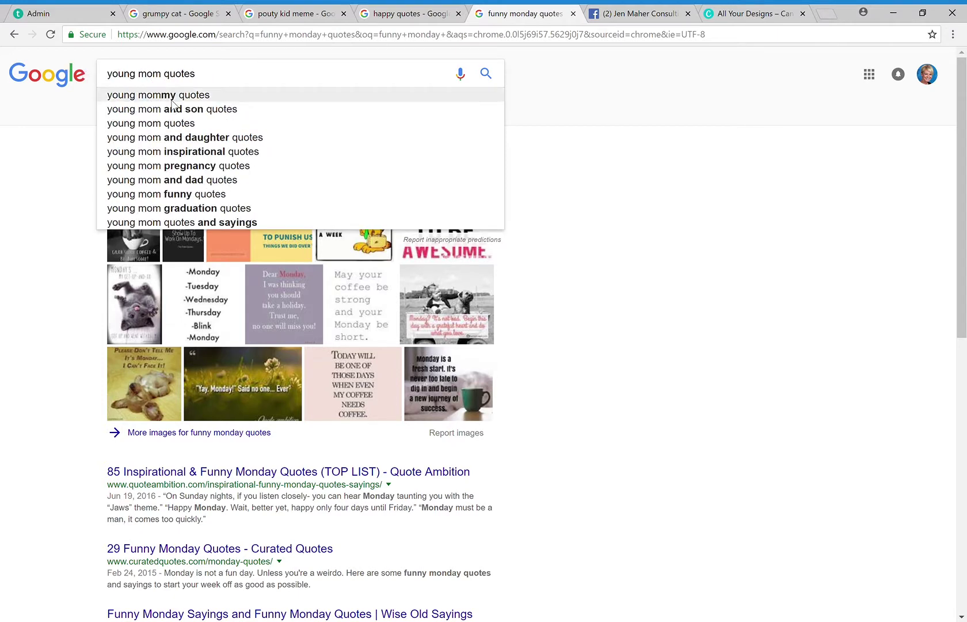
{"action": "left_click", "coordinate": [171, 96]}
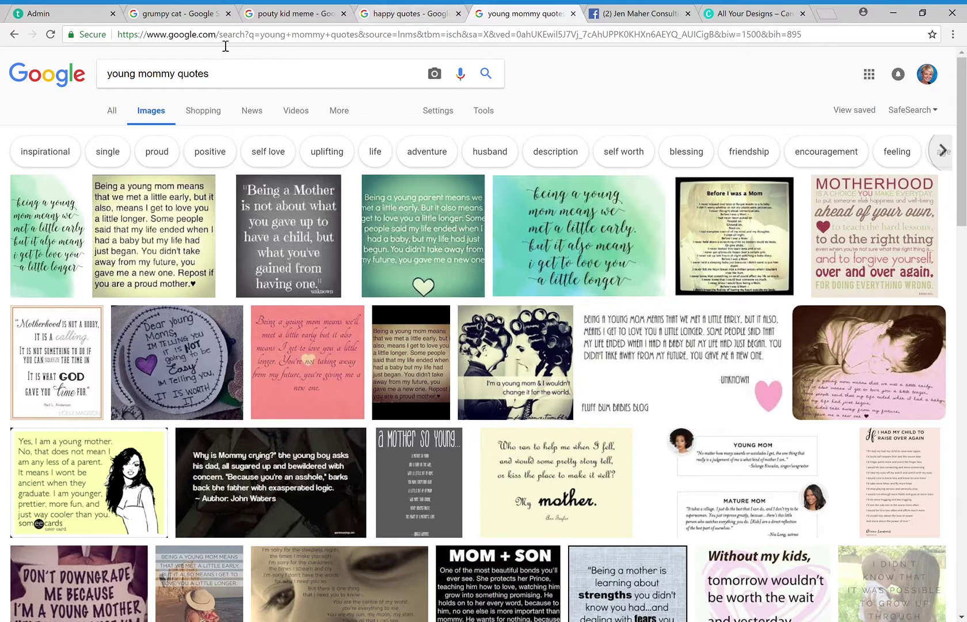
Change the happy quotes query to 'monday funny quotes' and run that search.
{"action": "left_click", "coordinate": [403, 11]}
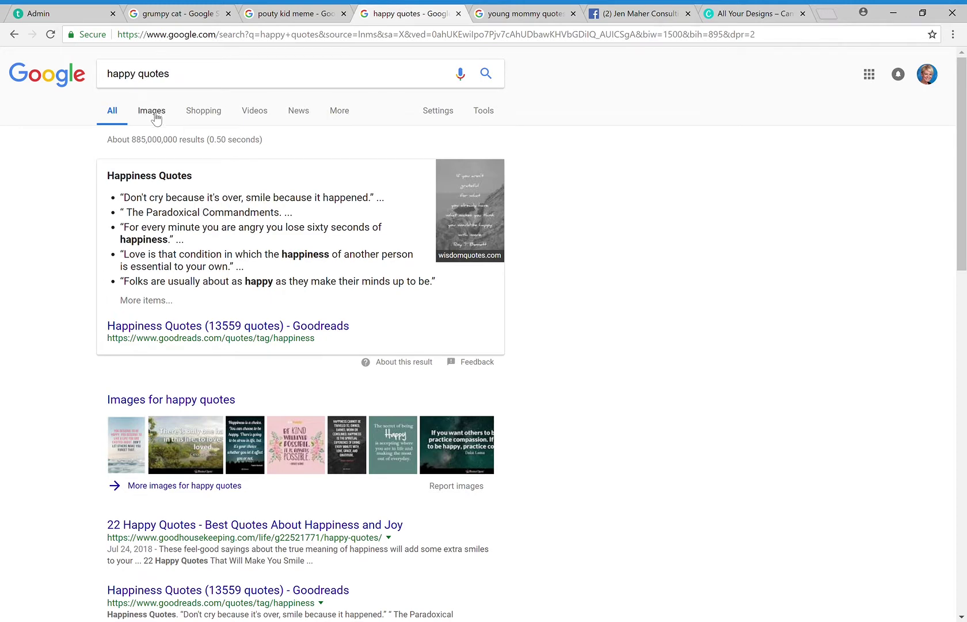
{"action": "double_click", "coordinate": [143, 80]}
{"action": "type", "text": "mond"}
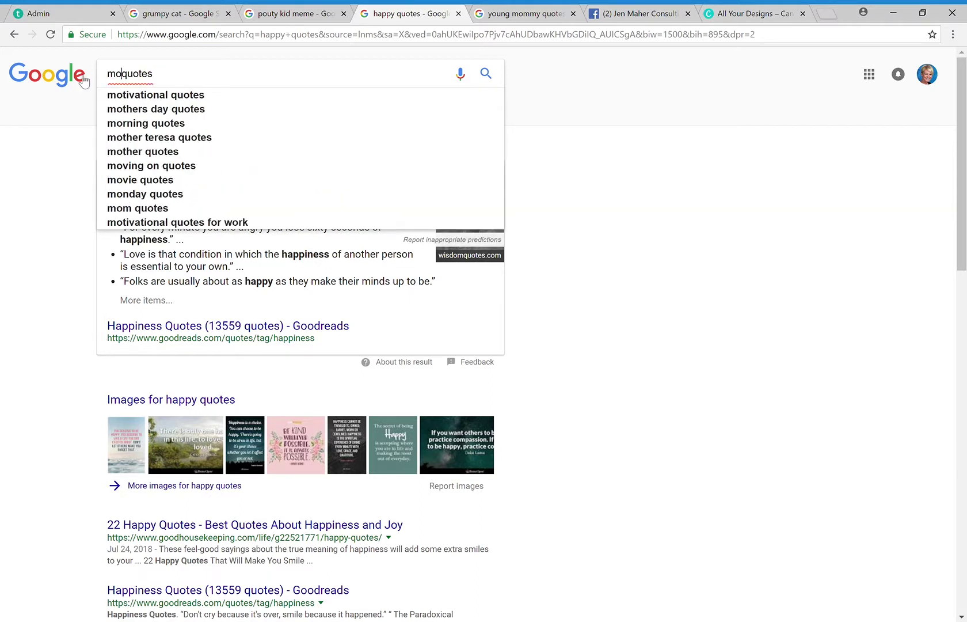
{"action": "type", "text": "ay"}
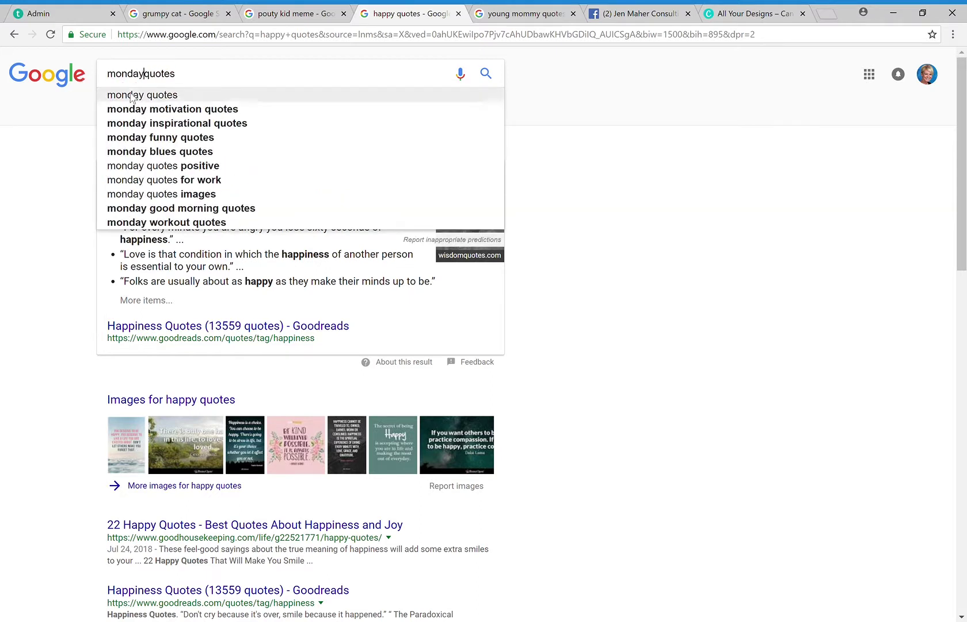
{"action": "left_click", "coordinate": [144, 141]}
Preview several monday funny quotes images, ending on the 'Monday Should Be Optional' quote.
{"action": "left_click", "coordinate": [156, 110]}
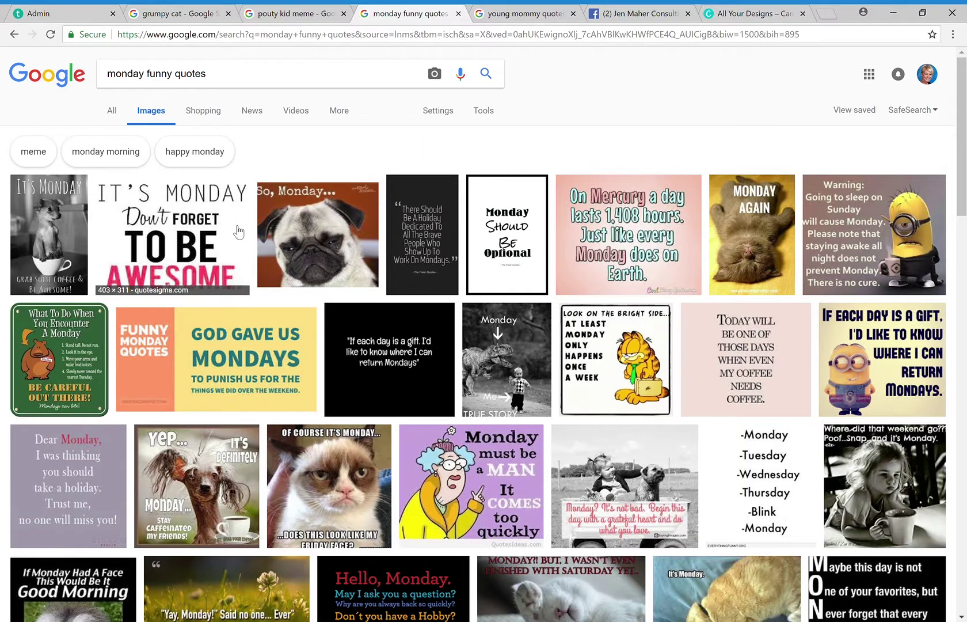
{"action": "left_click", "coordinate": [336, 232]}
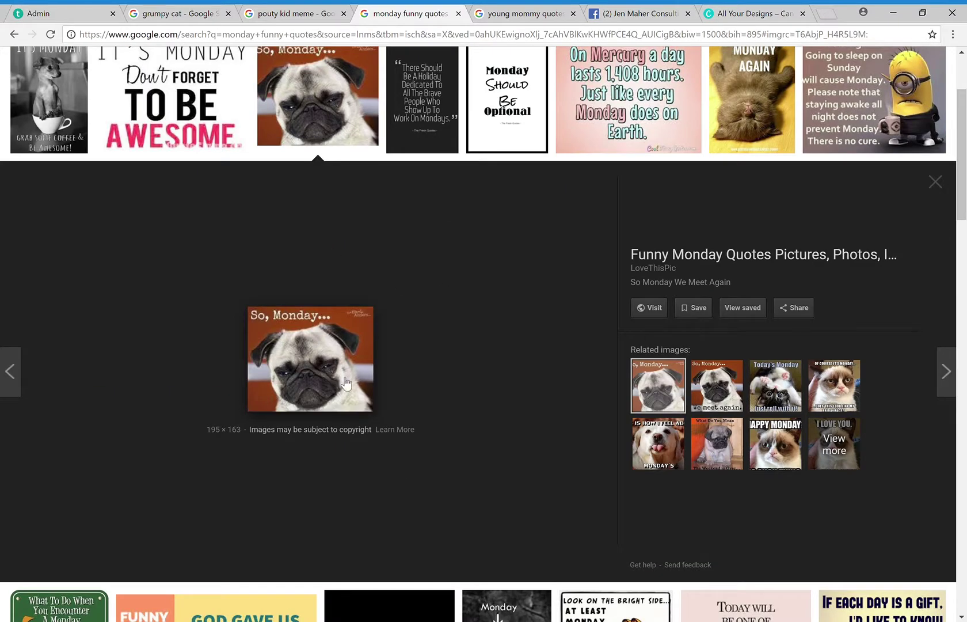
{"action": "left_click", "coordinate": [521, 102]}
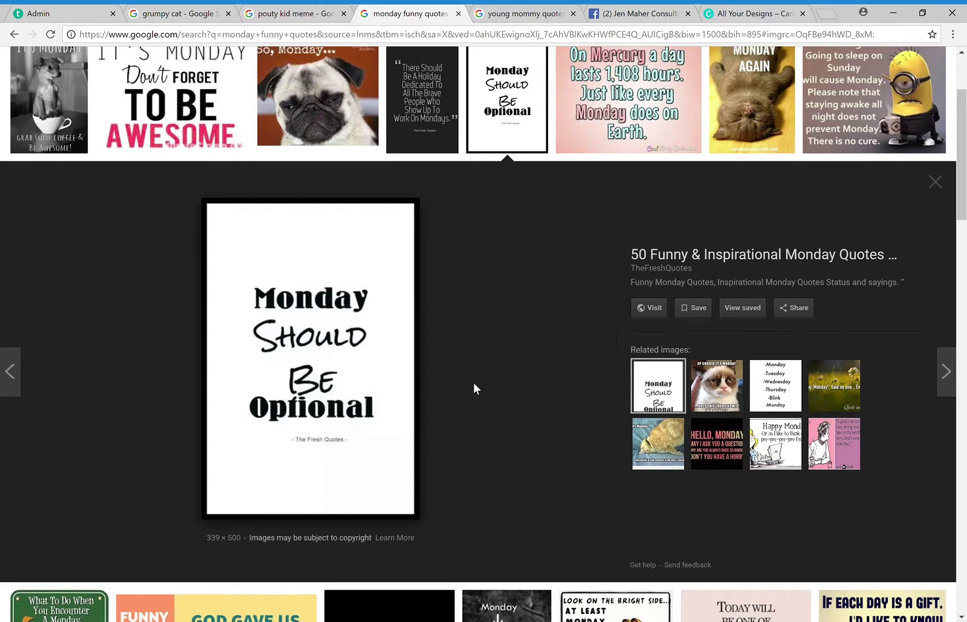
{"action": "left_click", "coordinate": [404, 101]}
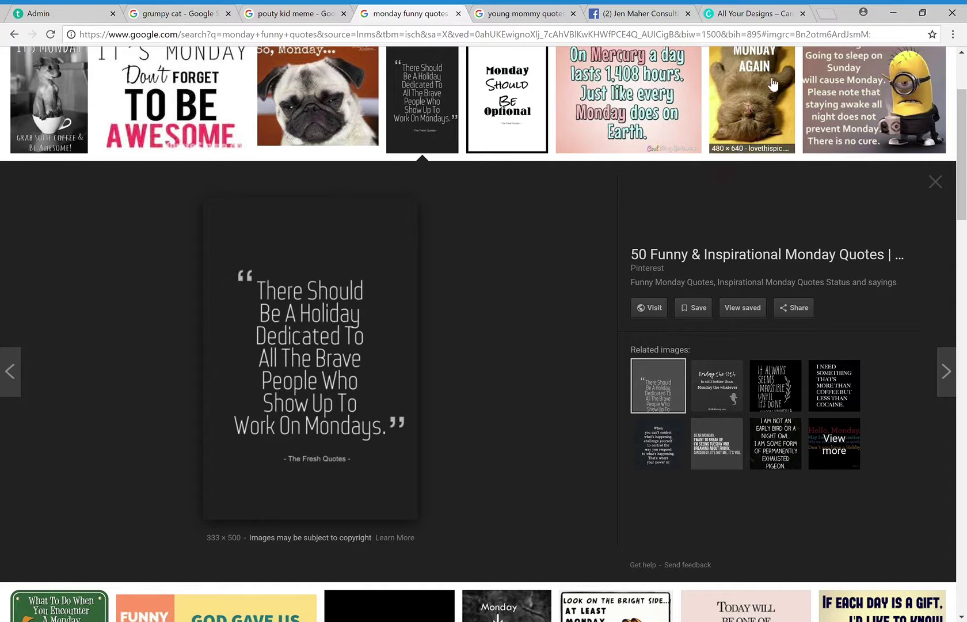
{"action": "left_click", "coordinate": [661, 102]}
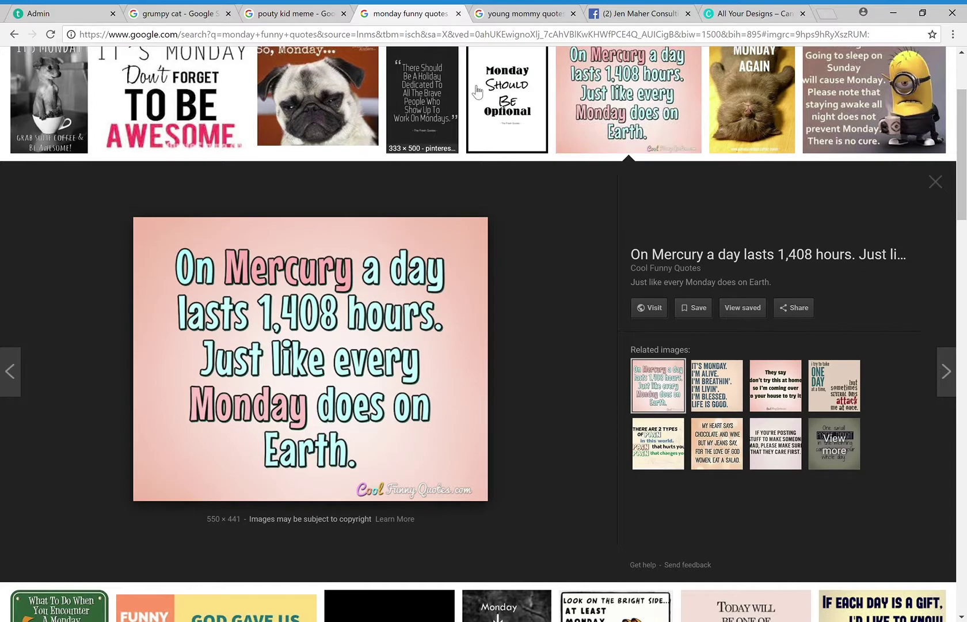
{"action": "left_click", "coordinate": [509, 109]}
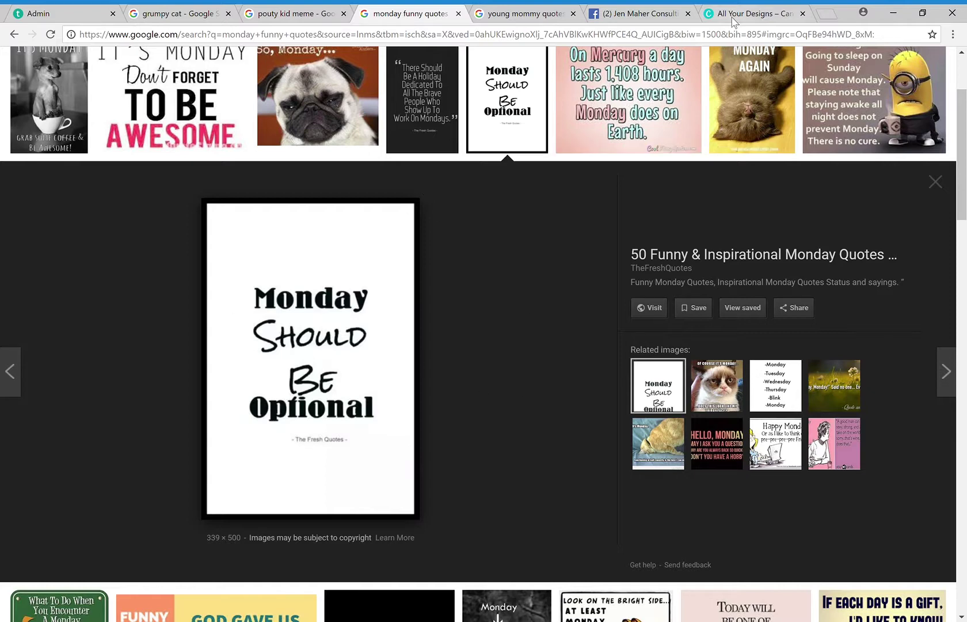
Apply the #NOFILTER sofa-photo layout from the Layouts panel to the blank Facebook post.
{"action": "left_click", "coordinate": [748, 13]}
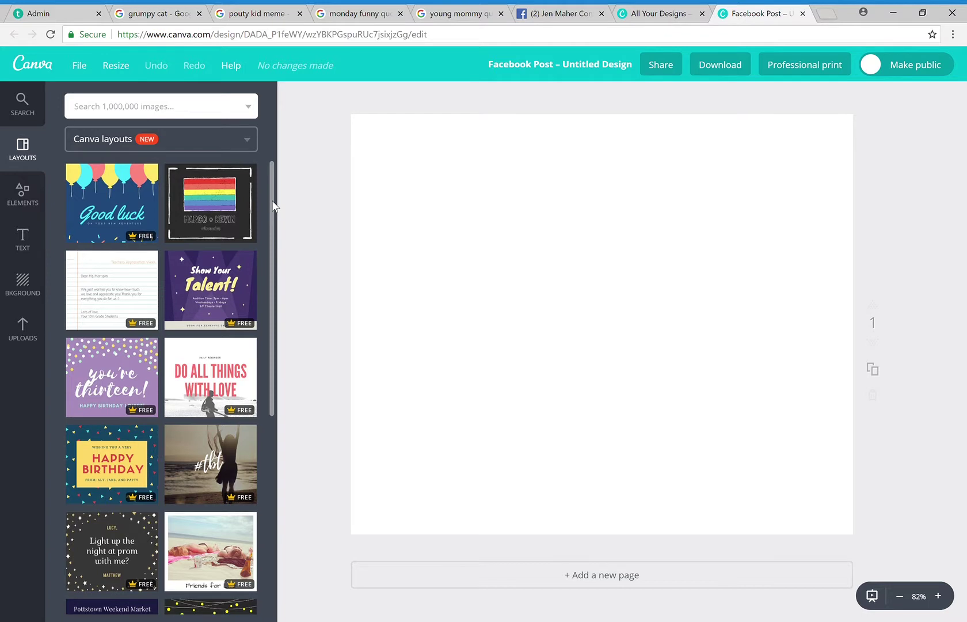
{"action": "left_click_drag", "start_coordinate": [273, 203], "coordinate": [272, 367]}
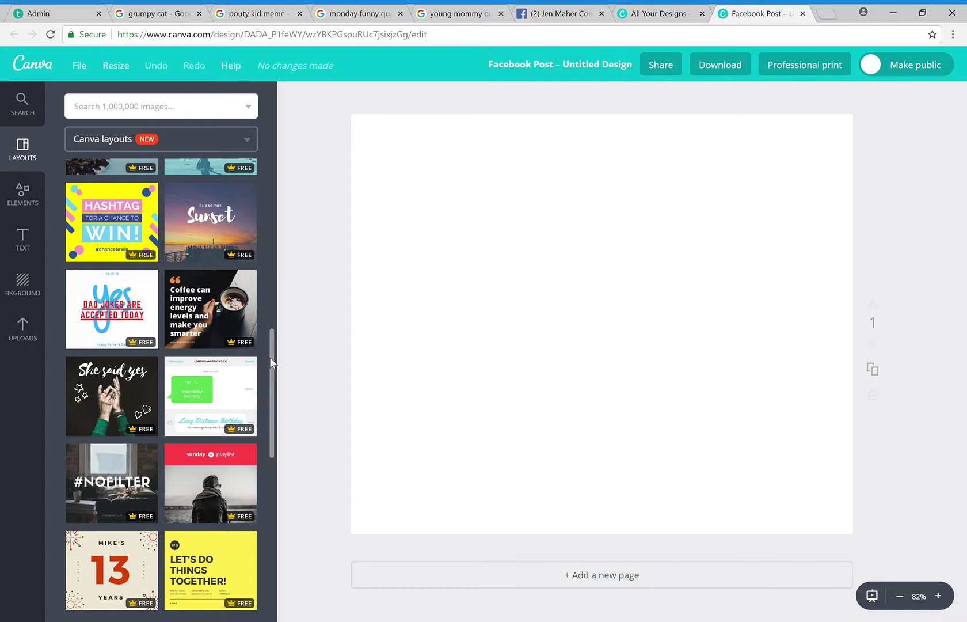
{"action": "left_click_drag", "start_coordinate": [270, 357], "coordinate": [118, 397]}
{"action": "left_click", "coordinate": [118, 401]}
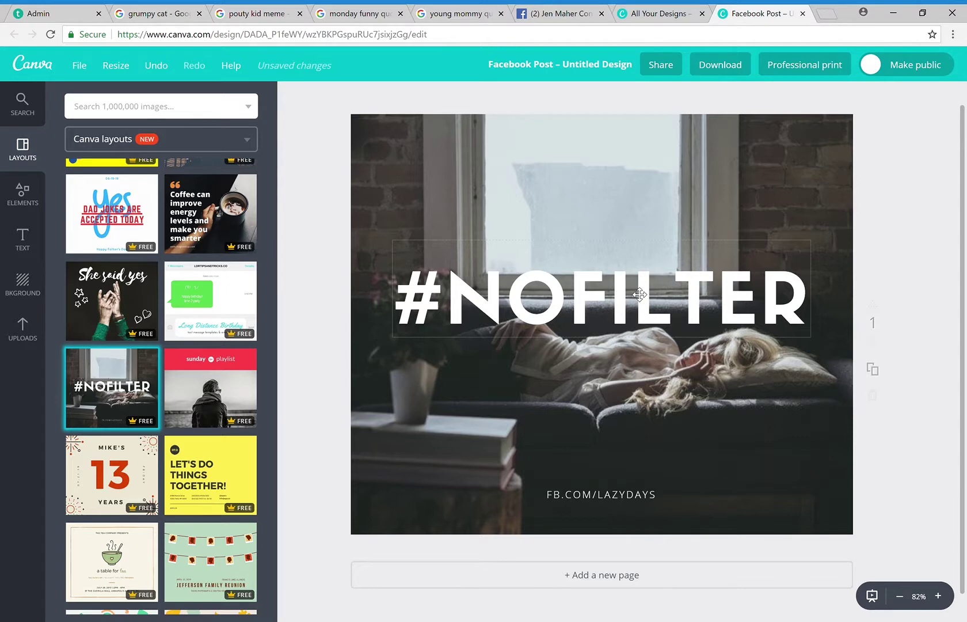
{"action": "left_click", "coordinate": [692, 301]}
Replace the #NOFILTER headline with 'MONDAYS SHOULD BE OPTIONAL' and move it higher.
{"action": "left_click", "coordinate": [694, 302]}
{"action": "key", "text": "Right"}
{"action": "key", "text": "Right"}
{"action": "key", "text": "BackSpace"}
{"action": "key", "text": "BackSpace"}
{"action": "key", "text": "BackSpace"}
{"action": "key", "text": "BackSpace"}
{"action": "key", "text": "BackSpace"}
{"action": "key", "text": "BackSpace"}
{"action": "key", "text": "BackSpace"}
{"action": "key", "text": "BackSpace"}
{"action": "key", "text": "BackSpace"}
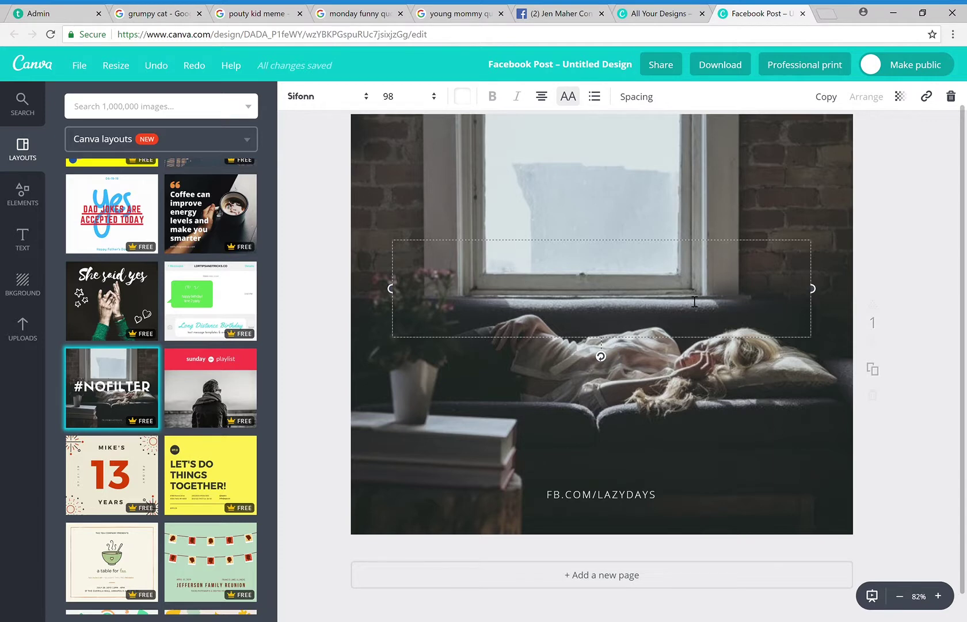
{"action": "type", "text": "MON"}
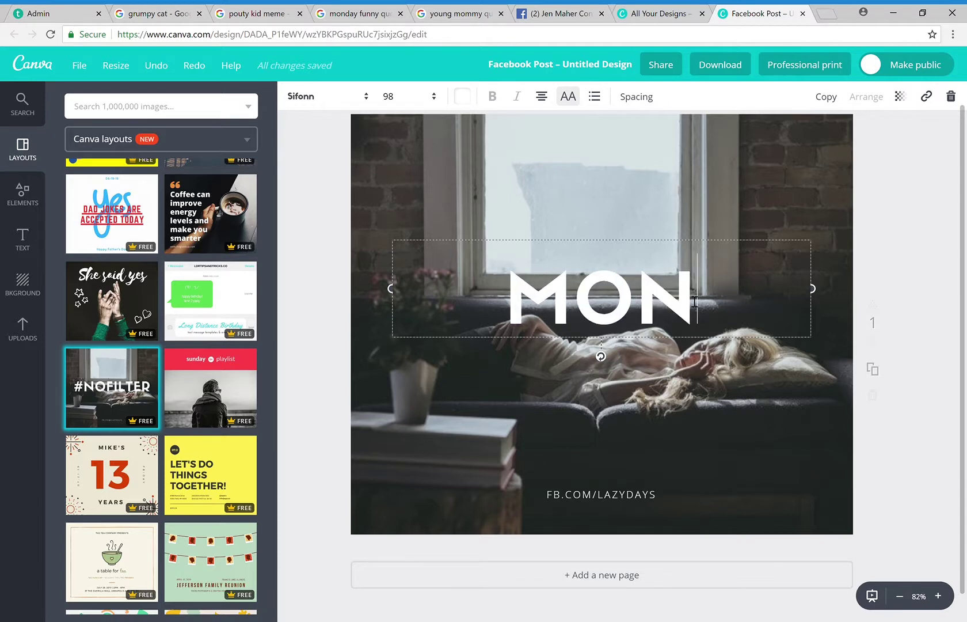
{"action": "type", "text": "DAYS SHOULD BE"}
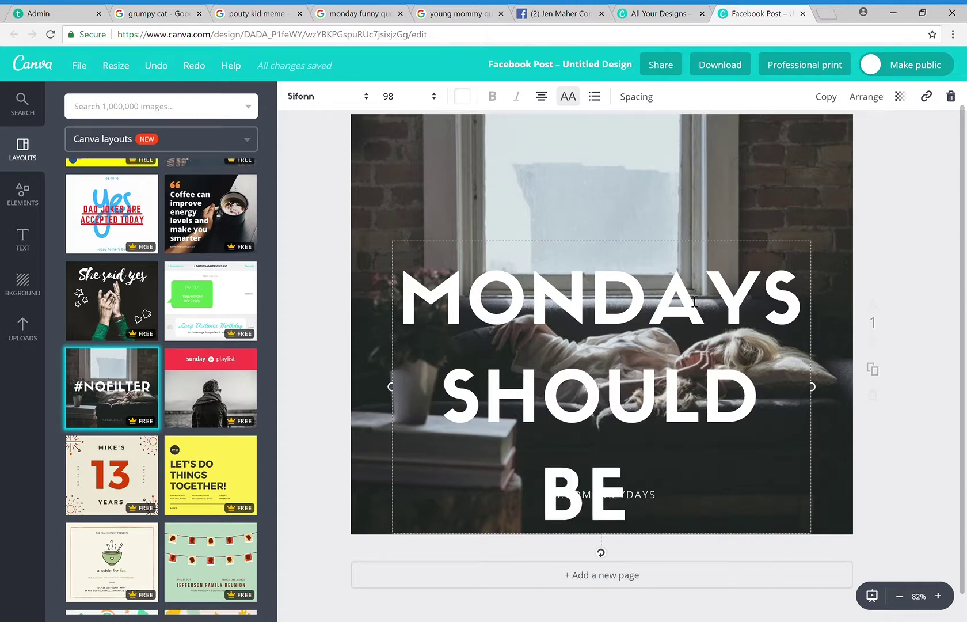
{"action": "type", "text": " OPTIONAL"}
{"action": "left_click_drag", "start_coordinate": [672, 241], "coordinate": [673, 134]}
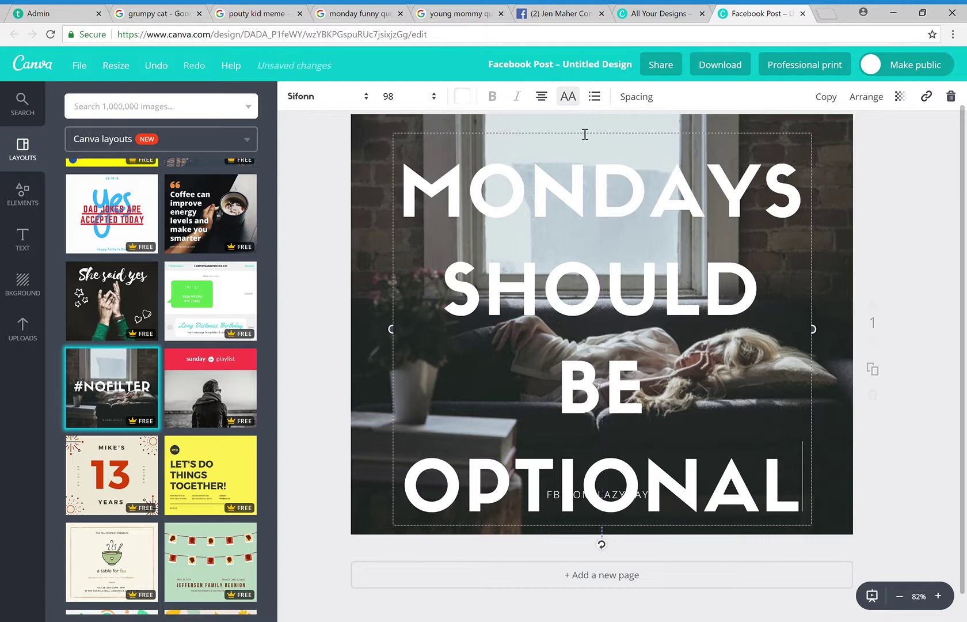
Reduce the headline line height from 1.4 to about 1.15.
{"action": "left_click", "coordinate": [638, 99]}
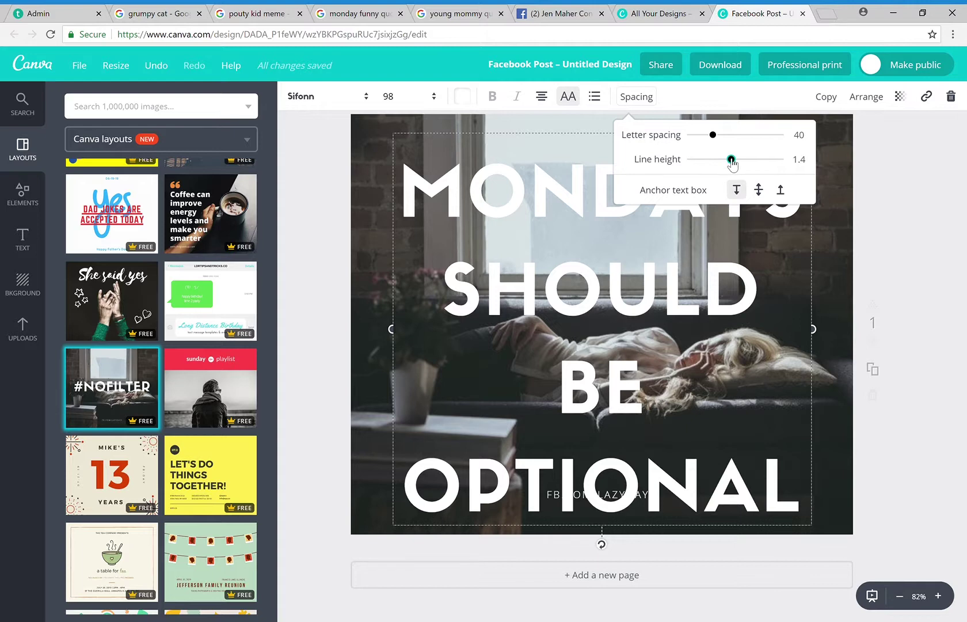
{"action": "left_click_drag", "start_coordinate": [730, 160], "coordinate": [727, 163]}
{"action": "left_click", "coordinate": [900, 187]}
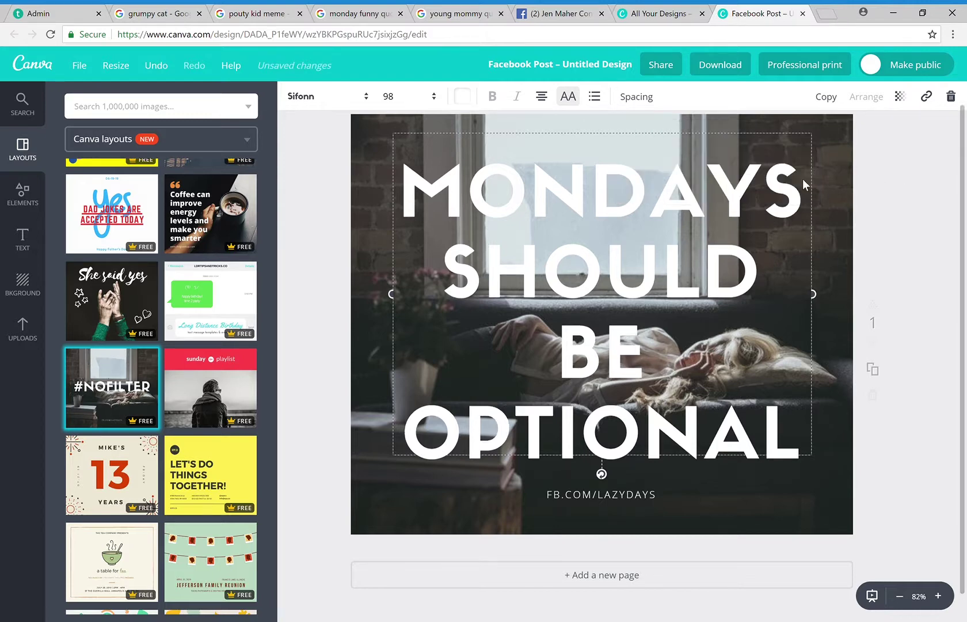
Try the font and size options, make the heading dark grey, then undo the colour change.
{"action": "left_click", "coordinate": [367, 98]}
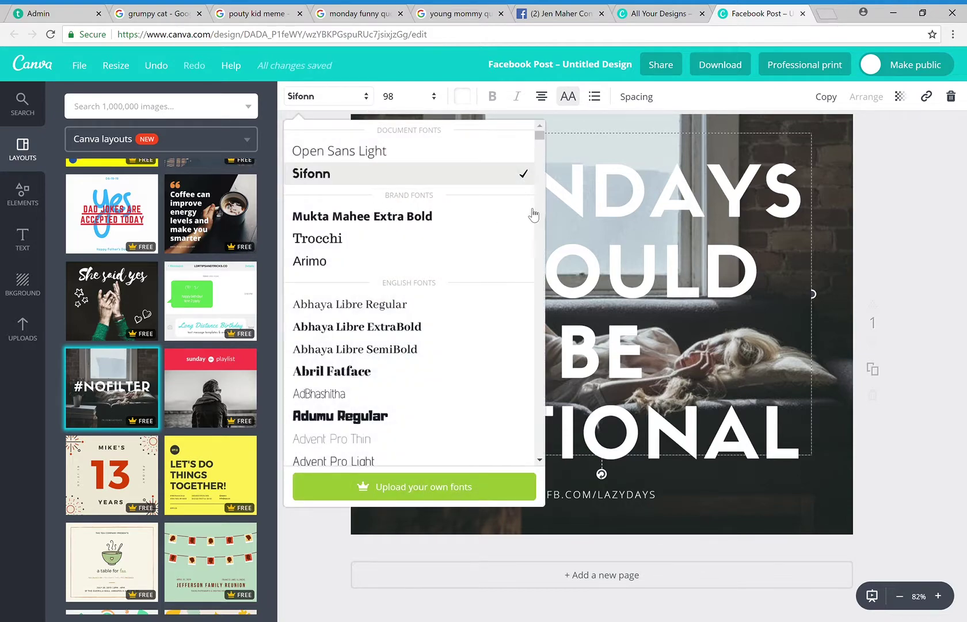
{"action": "left_click_drag", "start_coordinate": [541, 142], "coordinate": [538, 112]}
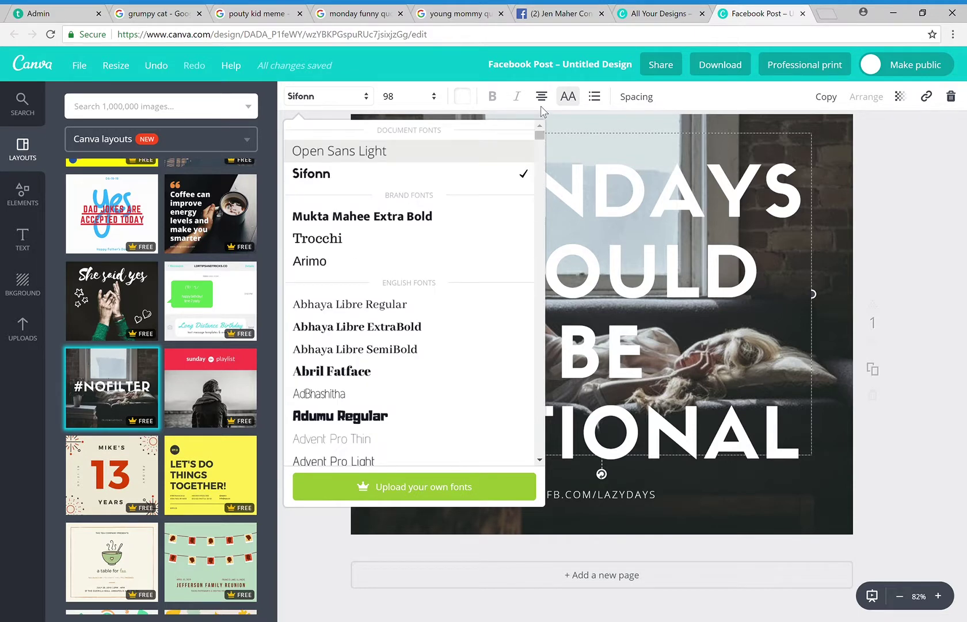
{"action": "left_click", "coordinate": [440, 97]}
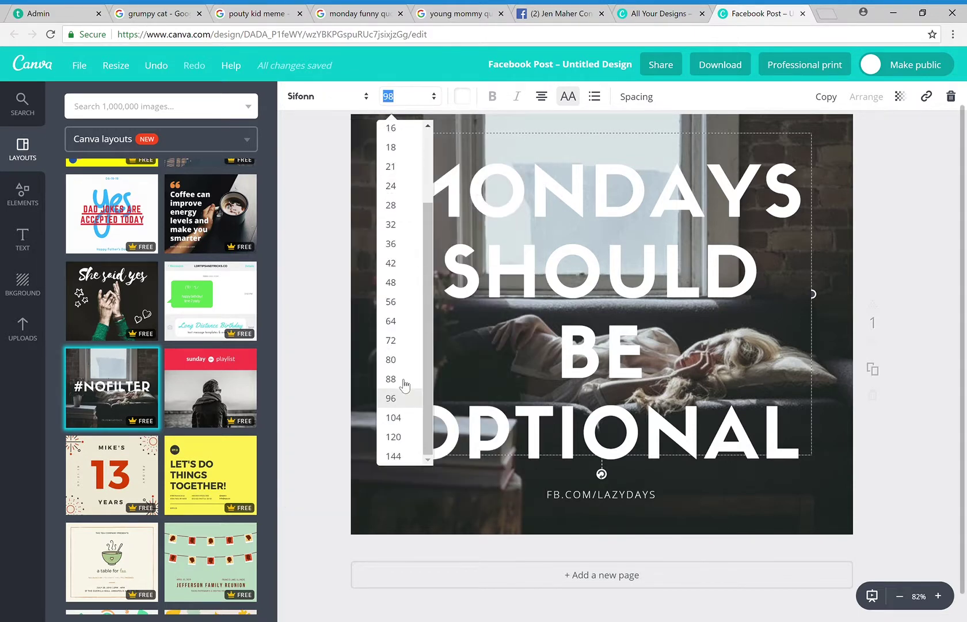
{"action": "left_click", "coordinate": [464, 97]}
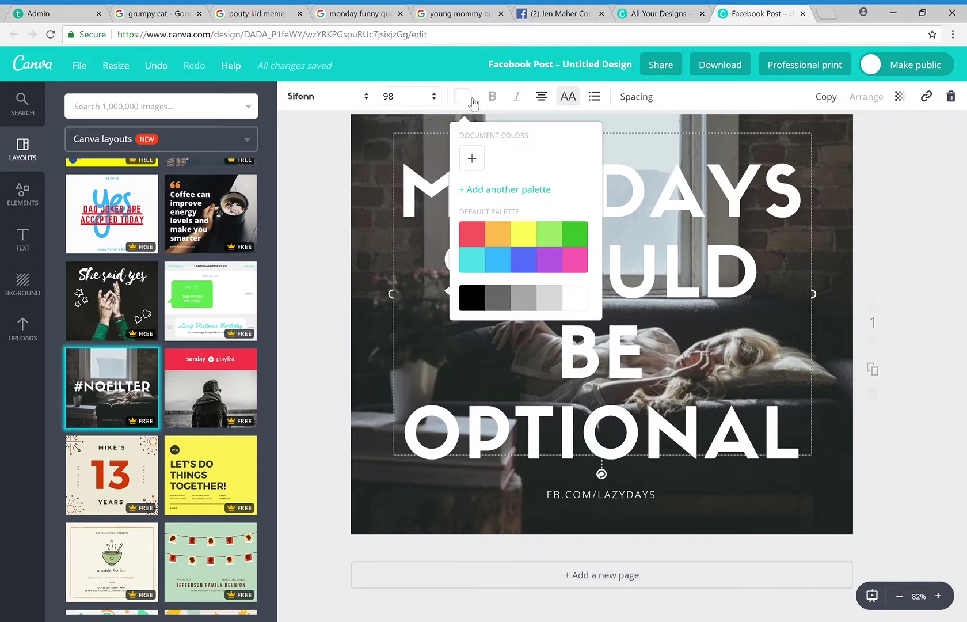
{"action": "left_click", "coordinate": [499, 297]}
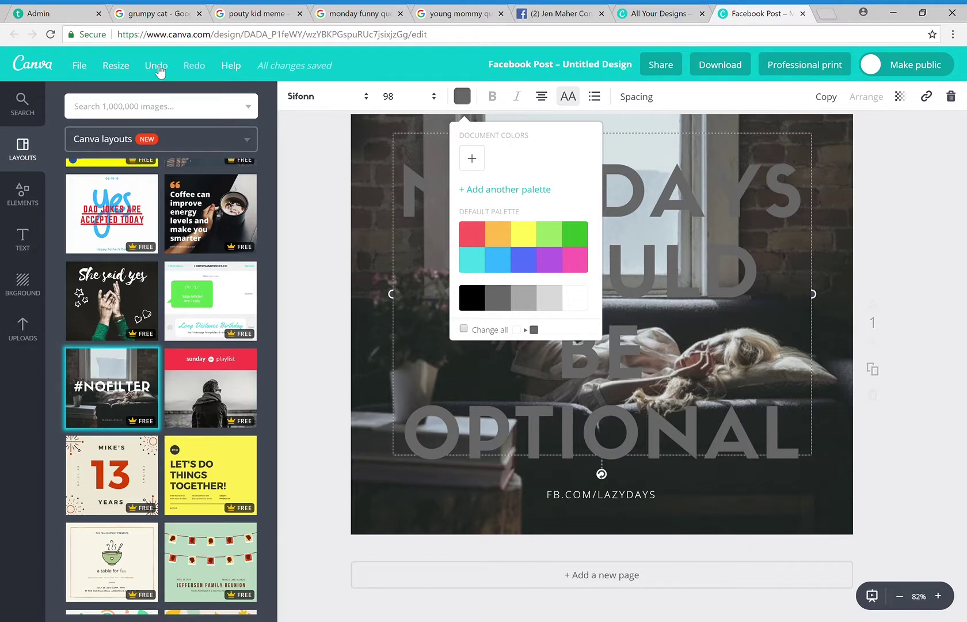
{"action": "left_click", "coordinate": [160, 69]}
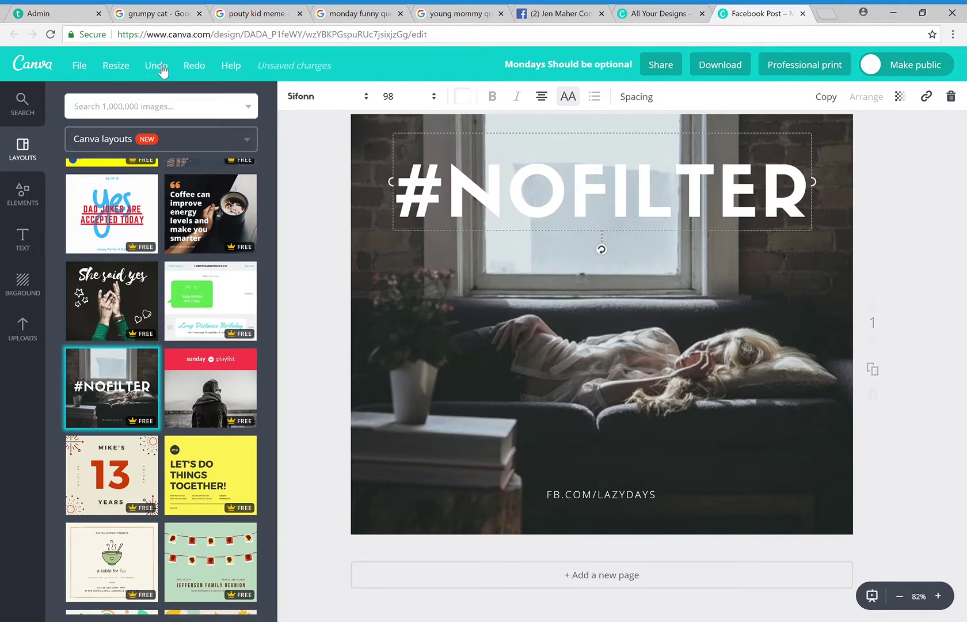
{"action": "left_click", "coordinate": [791, 185]}
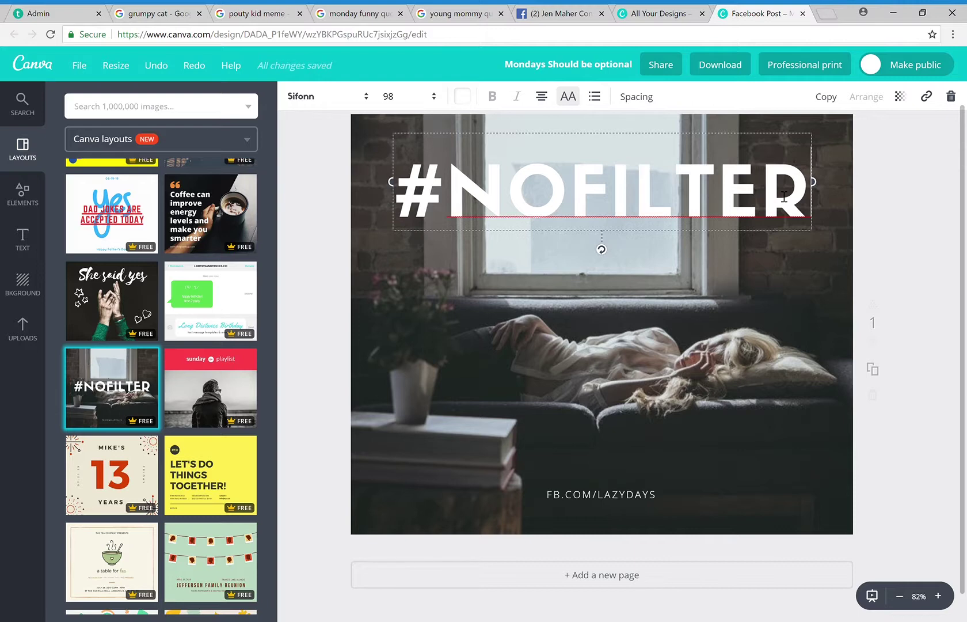
Delete the #NOFILTER heading, then undo and redo to restore MONDAYS SHOULD BE OPTIONAL.
{"action": "key", "text": "BackSpace"}
{"action": "key", "text": "BackSpace"}
{"action": "key", "text": "BackSpace"}
{"action": "key", "text": "BackSpace"}
{"action": "key", "text": "BackSpace"}
{"action": "key", "text": "BackSpace"}
{"action": "key", "text": "BackSpace"}
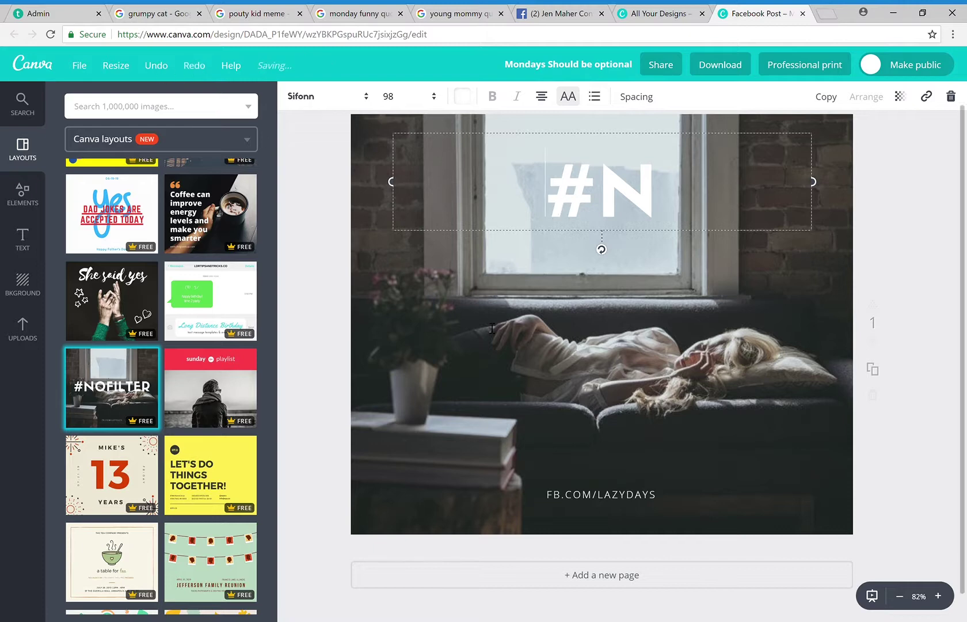
{"action": "left_click", "coordinate": [347, 162]}
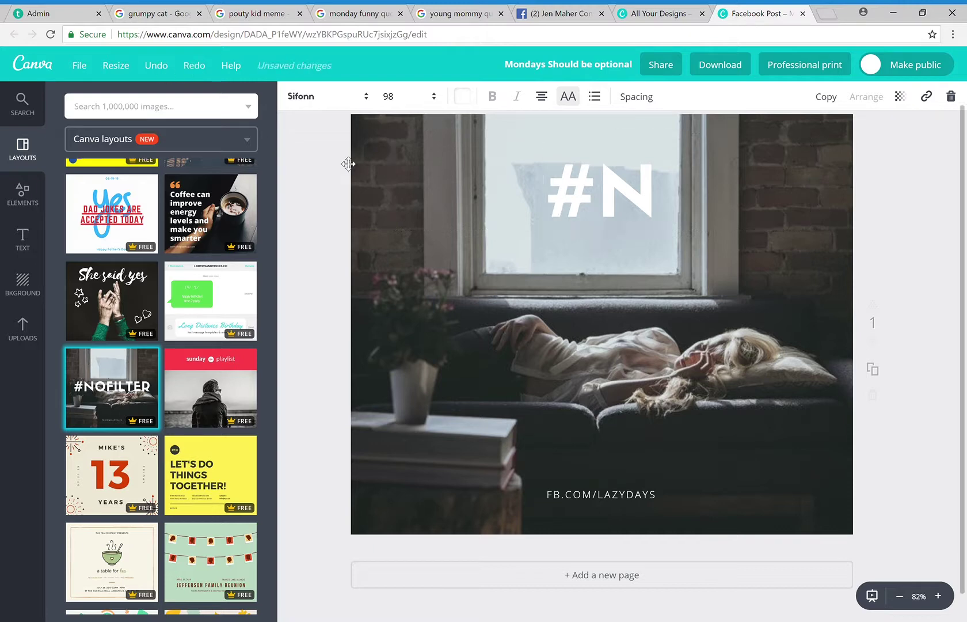
{"action": "left_click", "coordinate": [158, 69]}
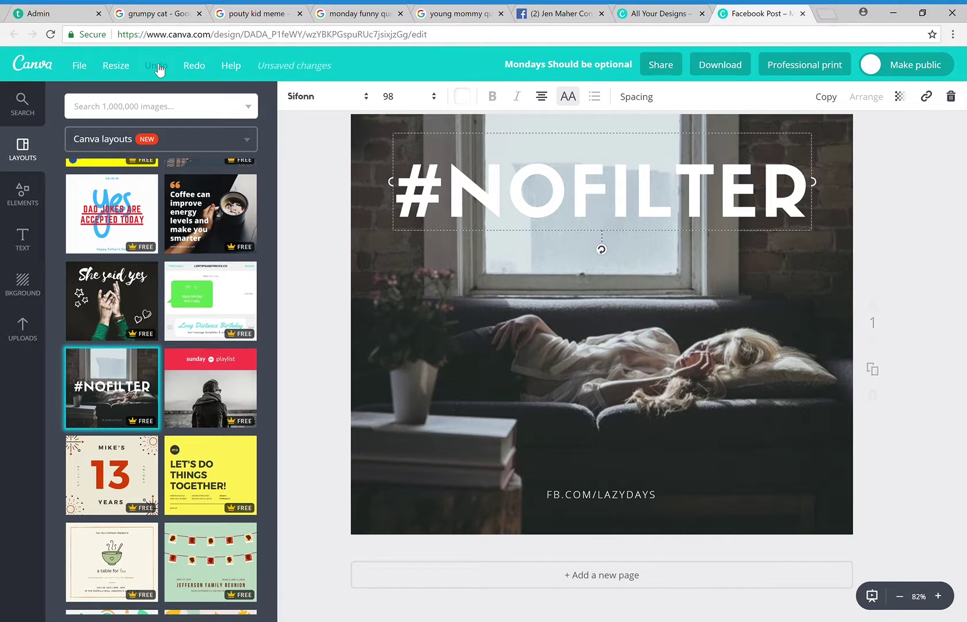
{"action": "left_click", "coordinate": [159, 70]}
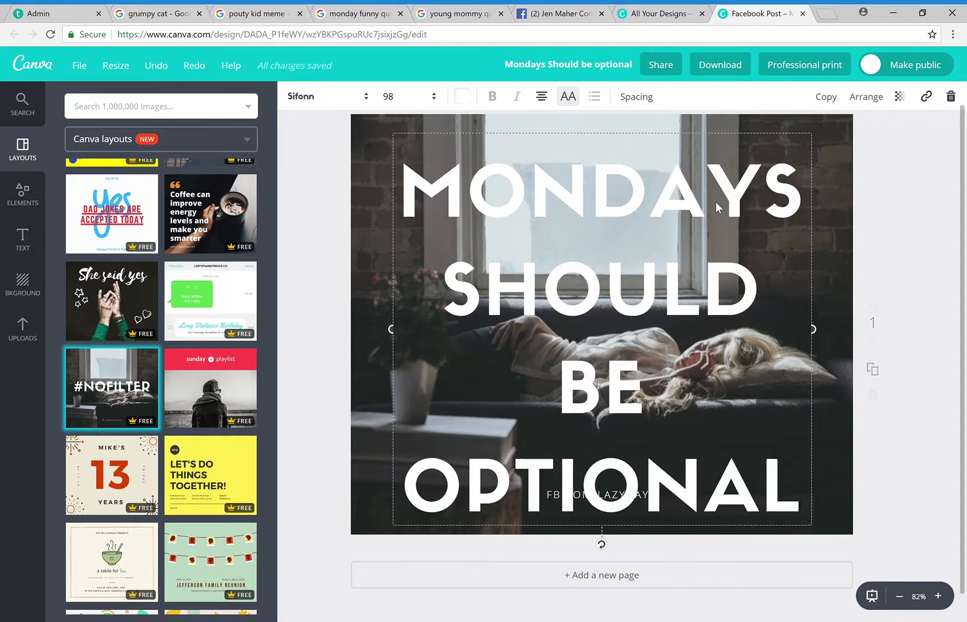
{"action": "left_click", "coordinate": [636, 96]}
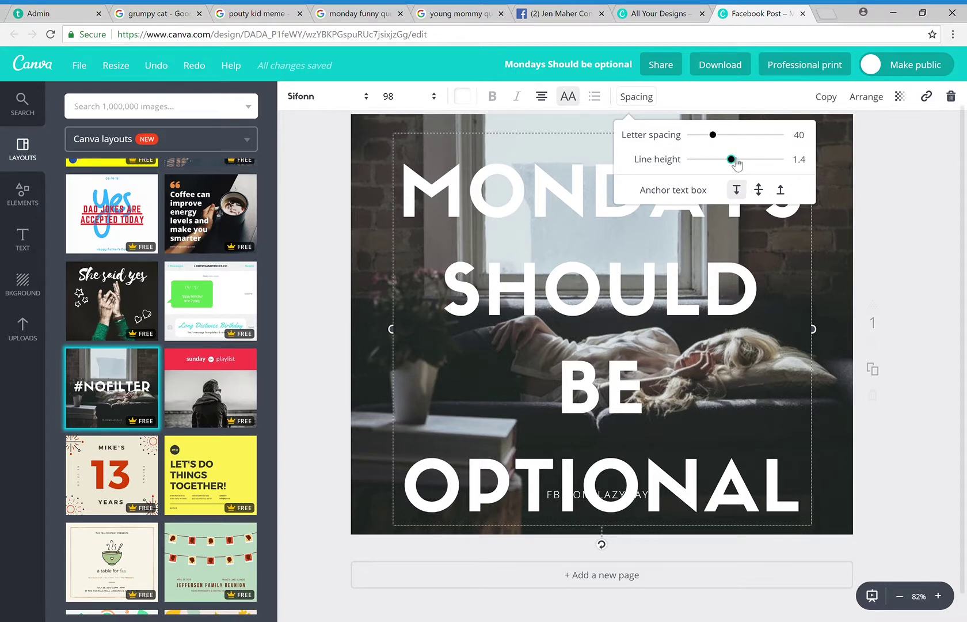
Set the heading line height to 1.17 and change the footer credit to IMBYJM.COM.
{"action": "left_click_drag", "start_coordinate": [732, 163], "coordinate": [726, 163]}
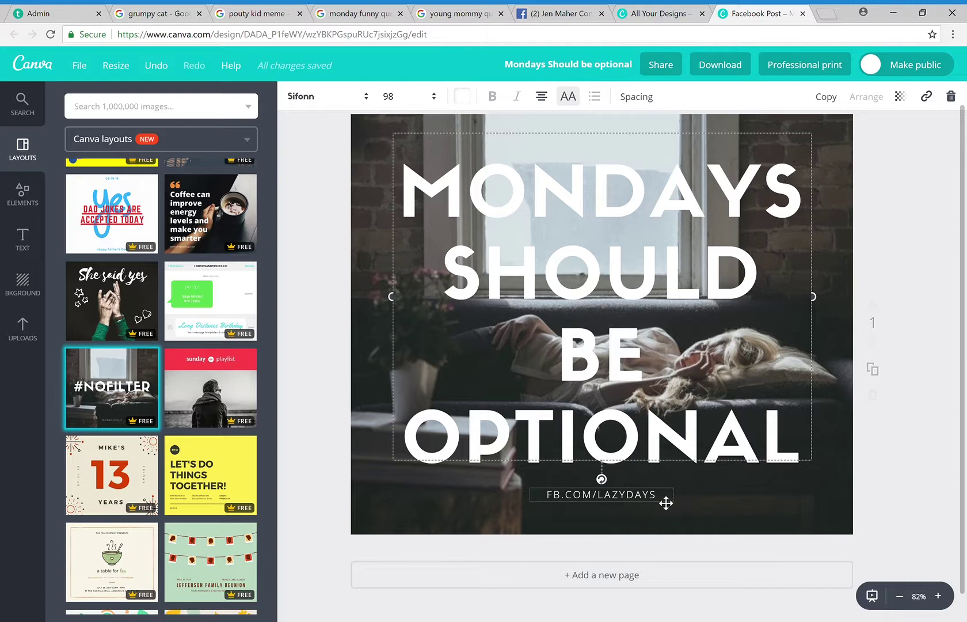
{"action": "double_click", "coordinate": [666, 501]}
{"action": "key", "text": "BackSpace"}
{"action": "key", "text": "BackSpace"}
{"action": "key", "text": "BackSpace"}
{"action": "key", "text": "BackSpace"}
{"action": "key", "text": "BackSpace"}
{"action": "key", "text": "BackSpace"}
{"action": "key", "text": "BackSpace"}
{"action": "key", "text": "BackSpace"}
{"action": "key", "text": "BackSpace"}
{"action": "key", "text": "BackSpace"}
{"action": "key", "text": "BackSpace"}
{"action": "key", "text": "BackSpace"}
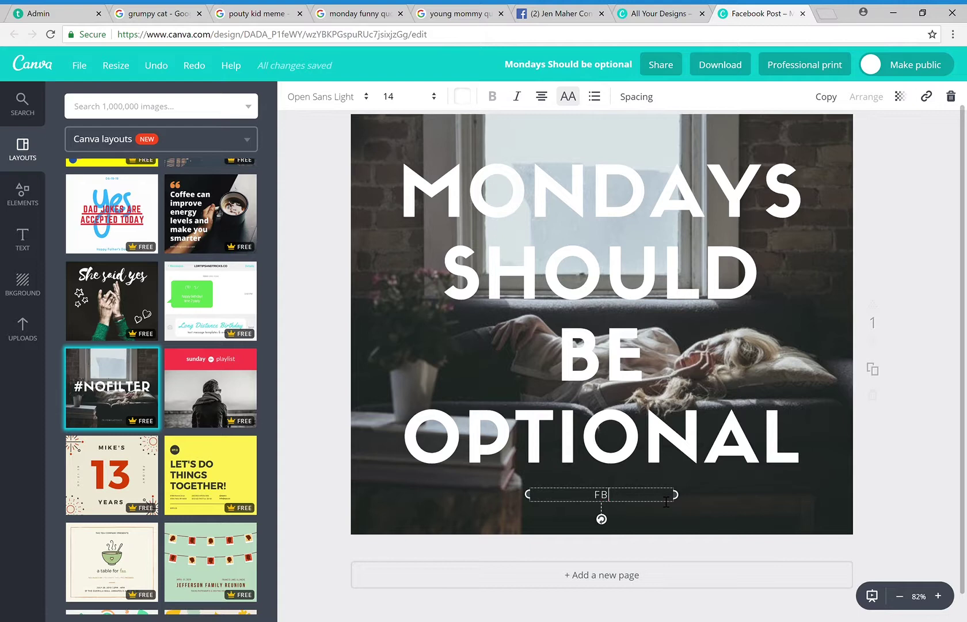
{"action": "type", "text": "IMBYJM.COM"}
{"action": "left_click", "coordinate": [928, 234]}
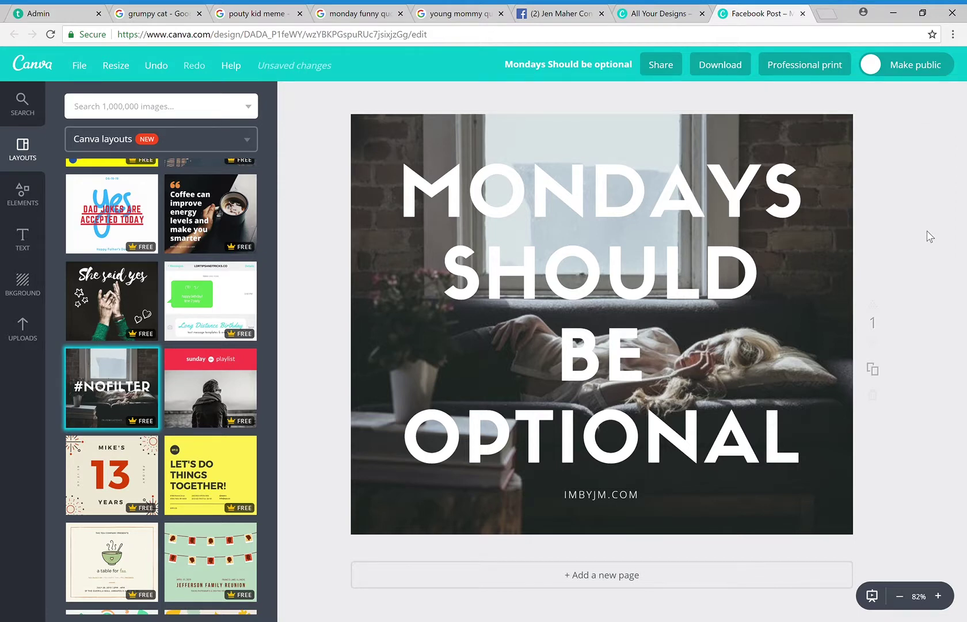
Download the design as a PNG and return to the Facebook page.
{"action": "left_click", "coordinate": [725, 66]}
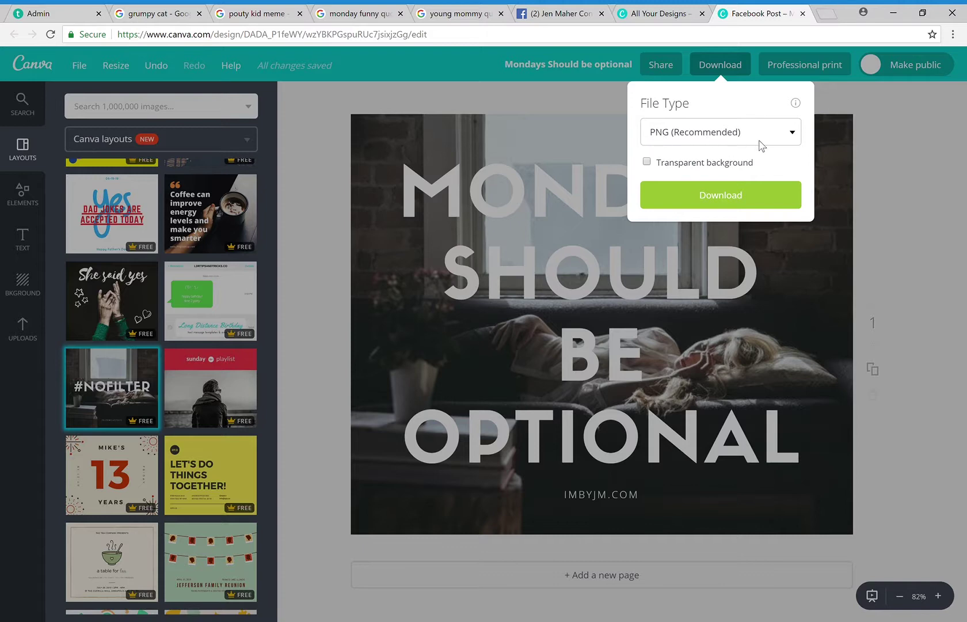
{"action": "left_click", "coordinate": [737, 197]}
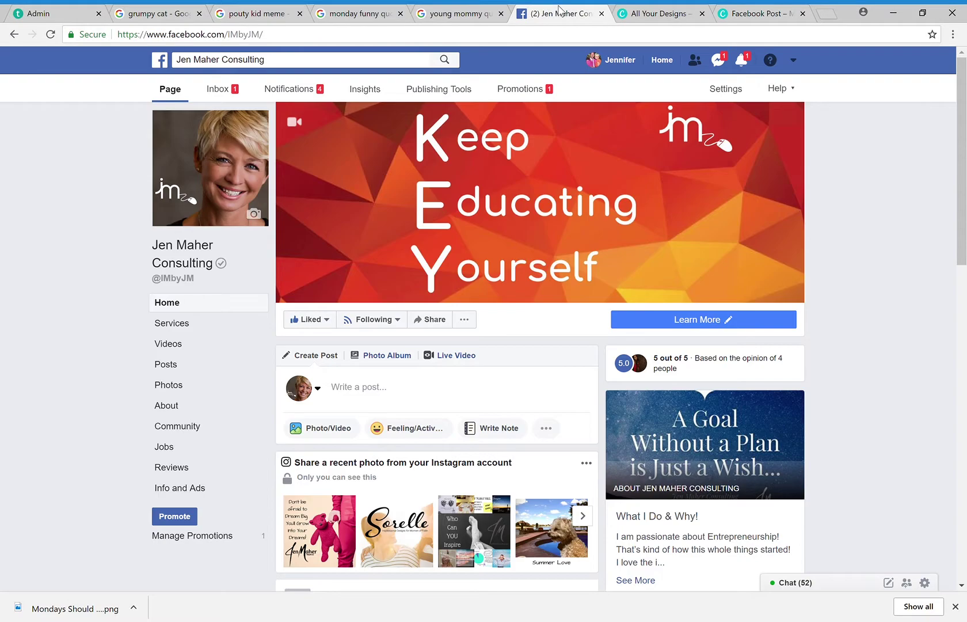
{"action": "left_click", "coordinate": [562, 13]}
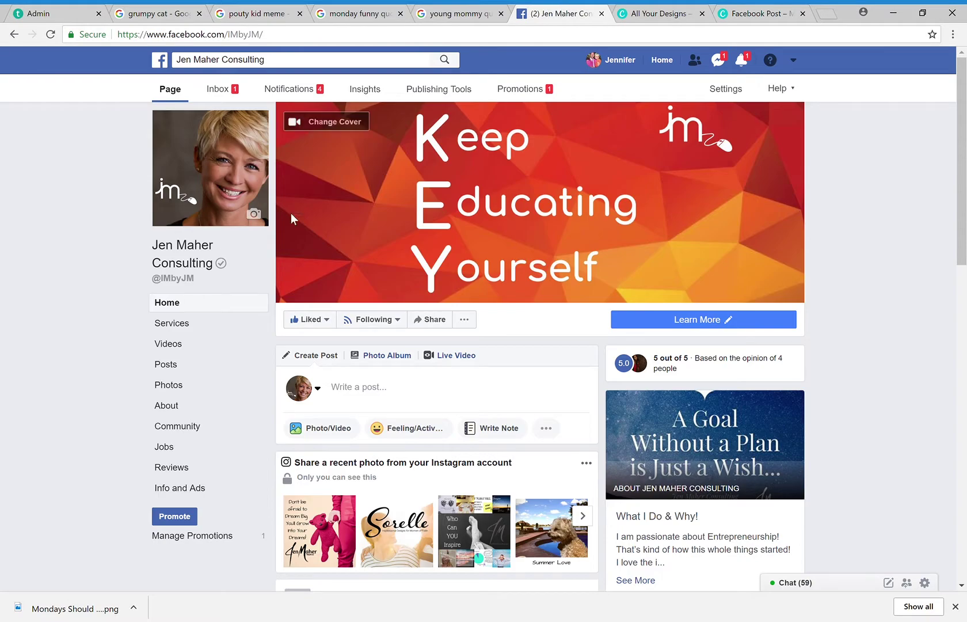
Start a Facebook photo post with the Mondays PNG and a 'Happy' caption.
{"action": "left_click", "coordinate": [329, 431]}
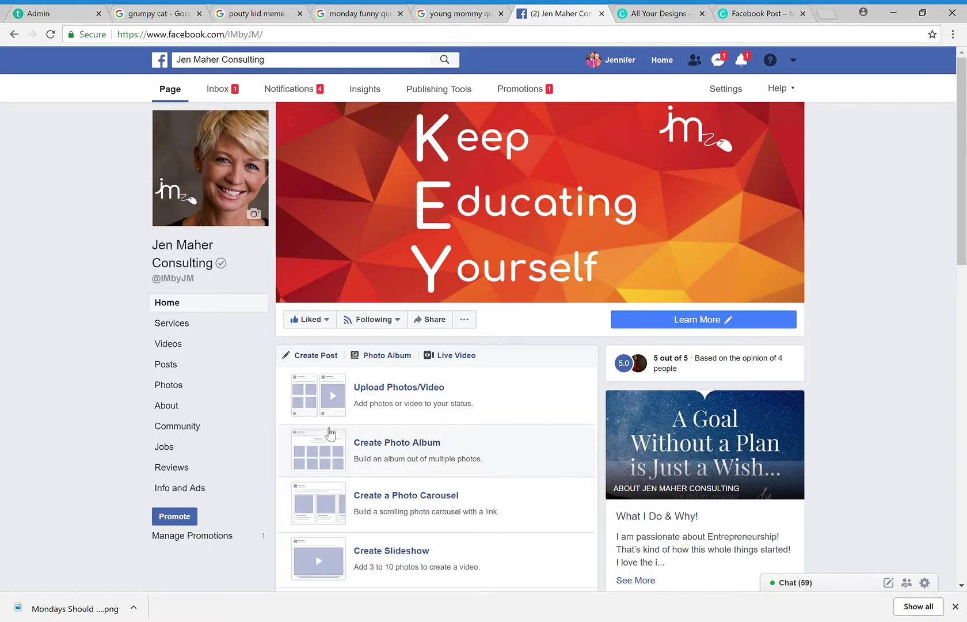
{"action": "left_click", "coordinate": [385, 393]}
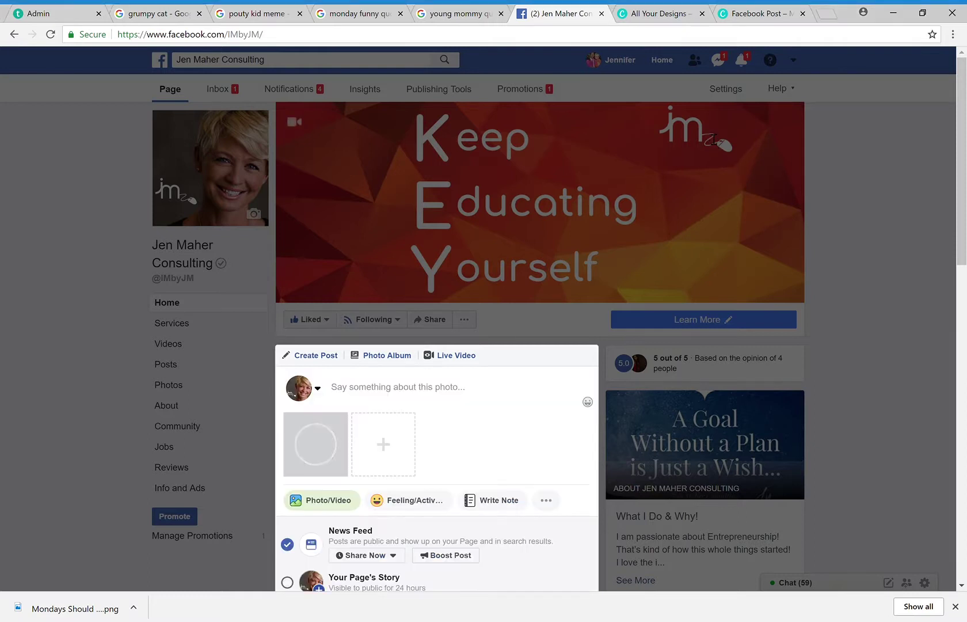
{"action": "left_click", "coordinate": [368, 392]}
{"action": "type", "text": "Happy Monday!"}
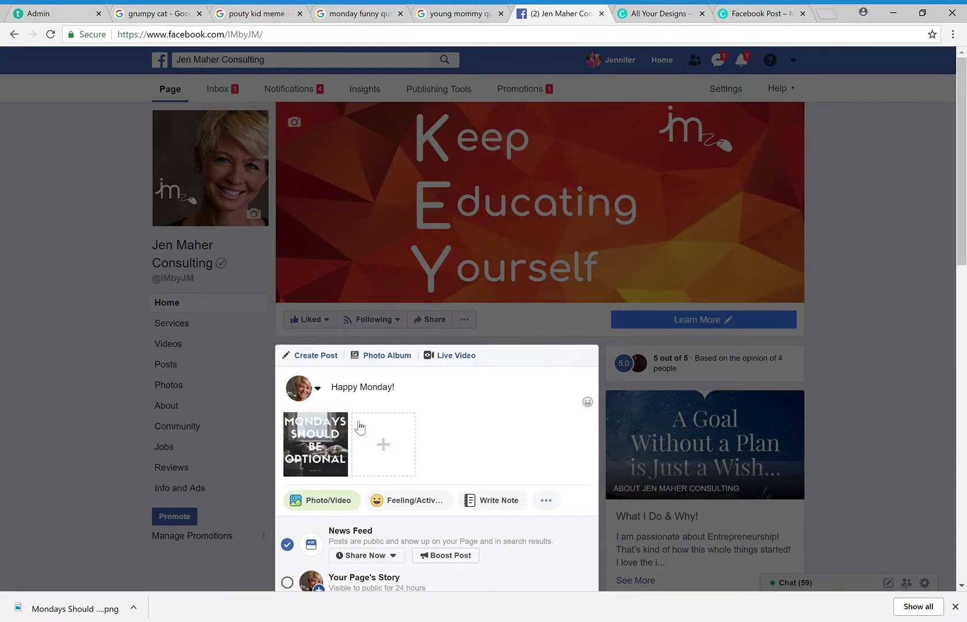
Remove the uploaded image and delete the 'Happy Monday!' caption from the post.
{"action": "mouse_move", "coordinate": [346, 425]}
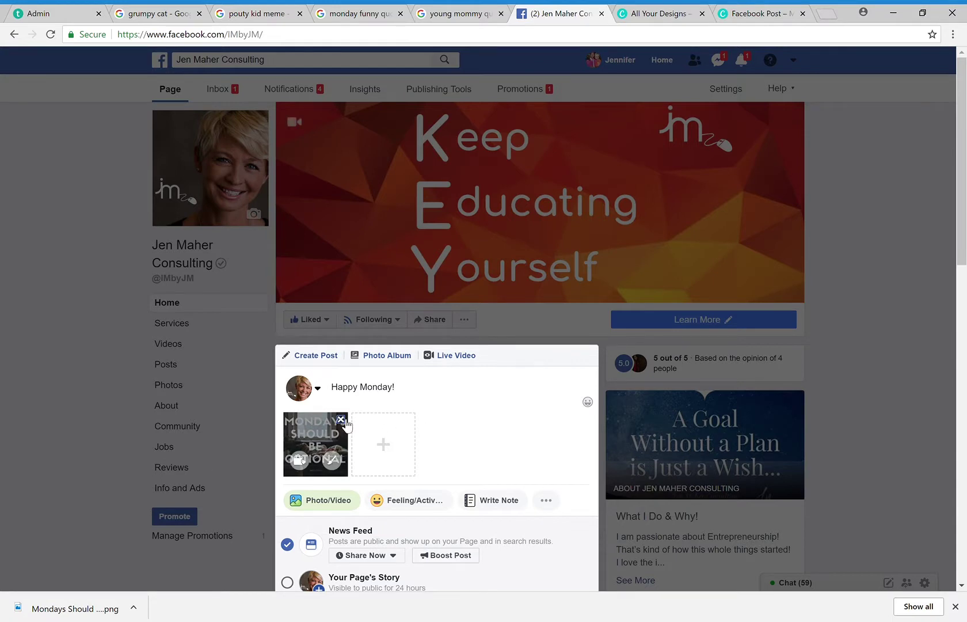
{"action": "left_click", "coordinate": [340, 419]}
{"action": "left_click_drag", "start_coordinate": [463, 391], "coordinate": [304, 390]}
{"action": "key", "text": "BackSpace"}
Back in Canva, dismiss the download notice, close the finished design's tab and search images in the new post.
{"action": "left_click", "coordinate": [748, 14]}
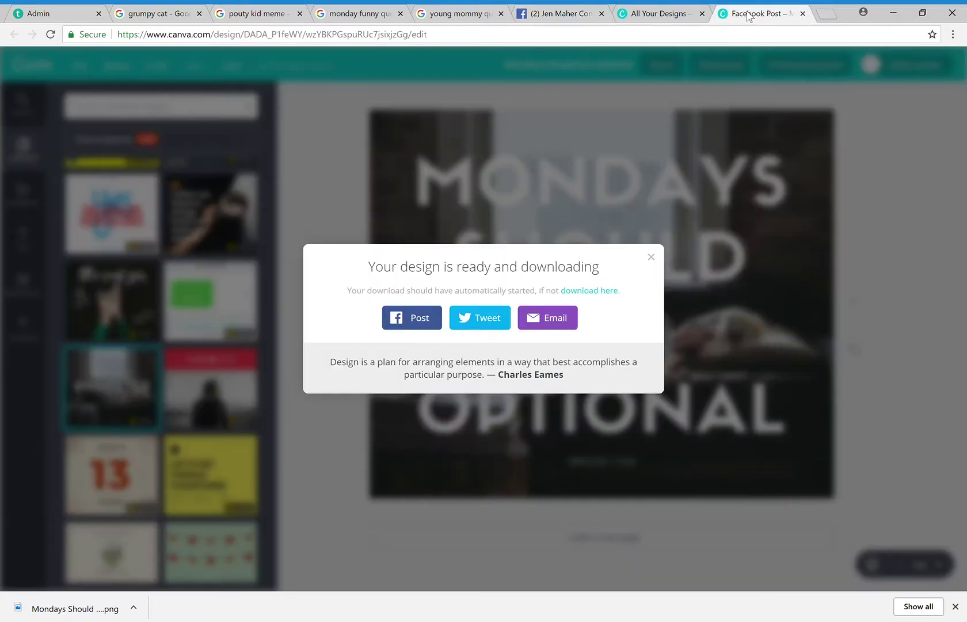
{"action": "left_click", "coordinate": [652, 257]}
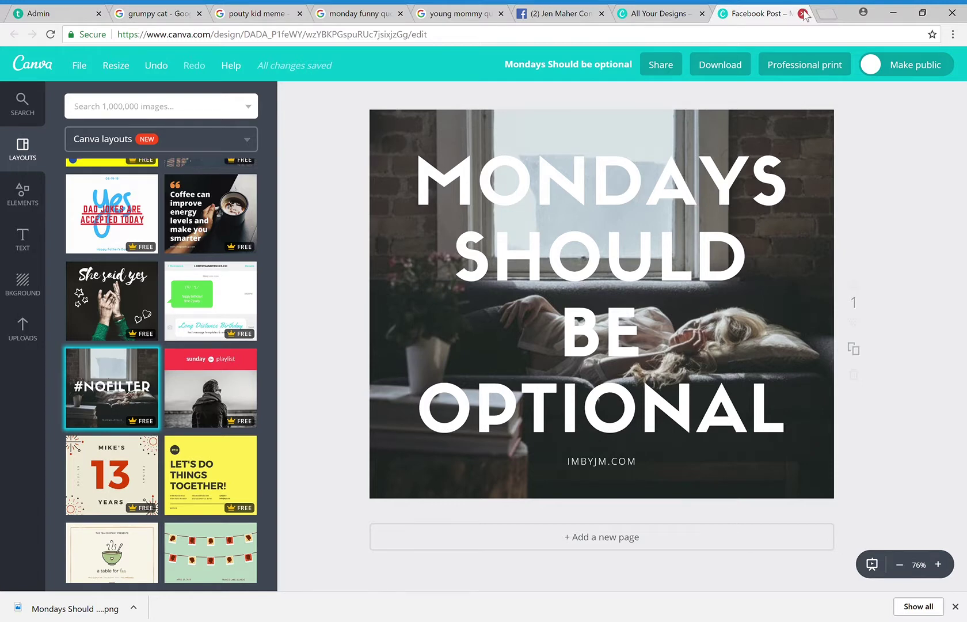
{"action": "left_click", "coordinate": [803, 13]}
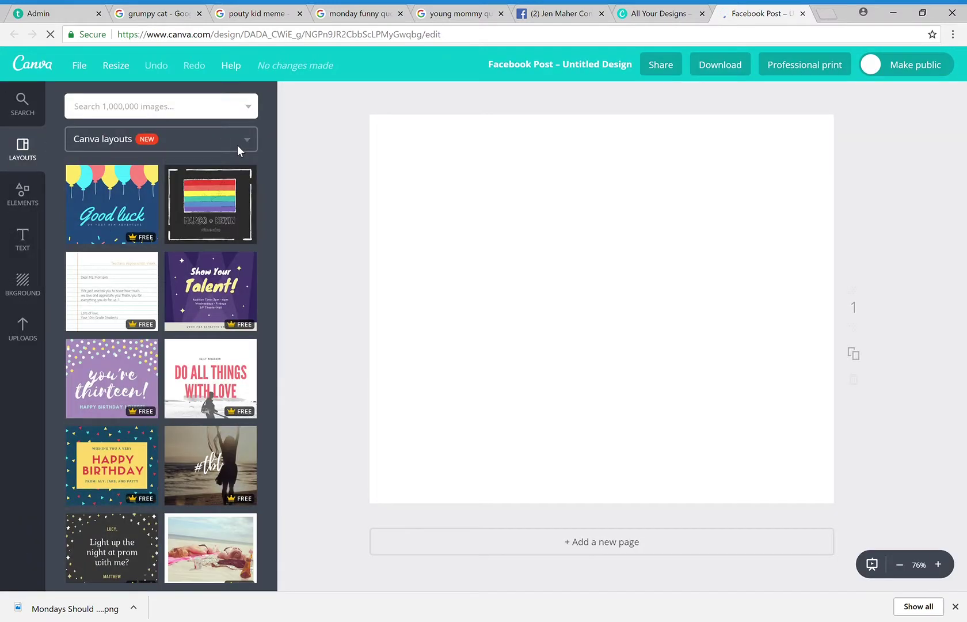
{"action": "left_click", "coordinate": [139, 107]}
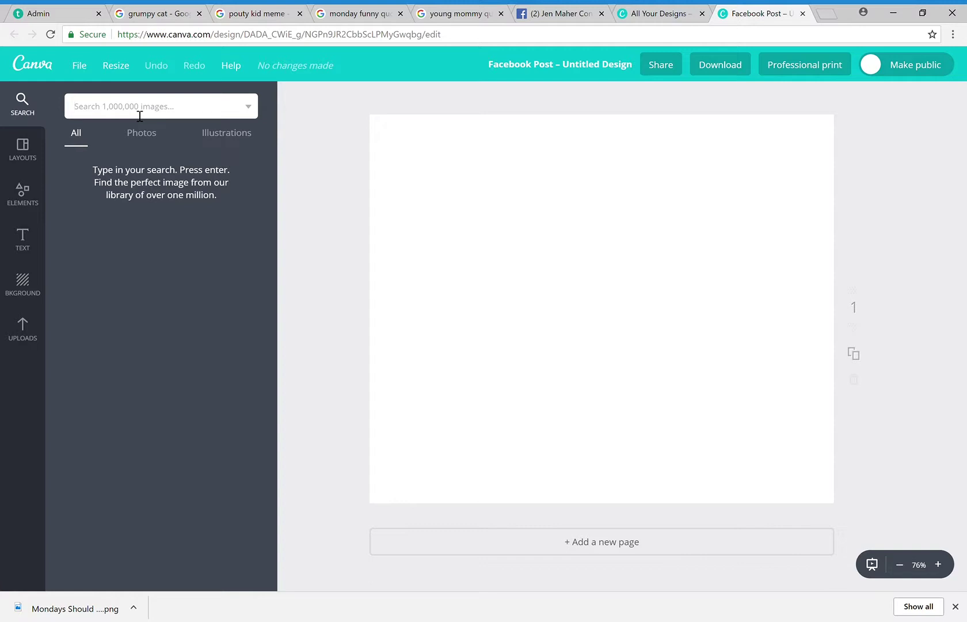
Search Canva's image library for 'lazy'.
{"action": "left_click", "coordinate": [362, 15]}
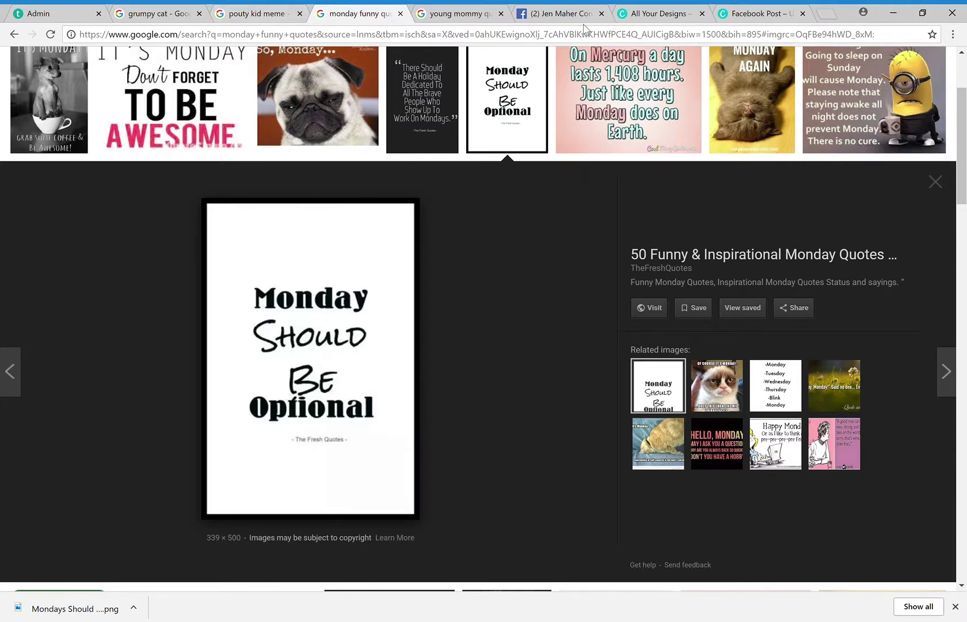
{"action": "left_click", "coordinate": [740, 14]}
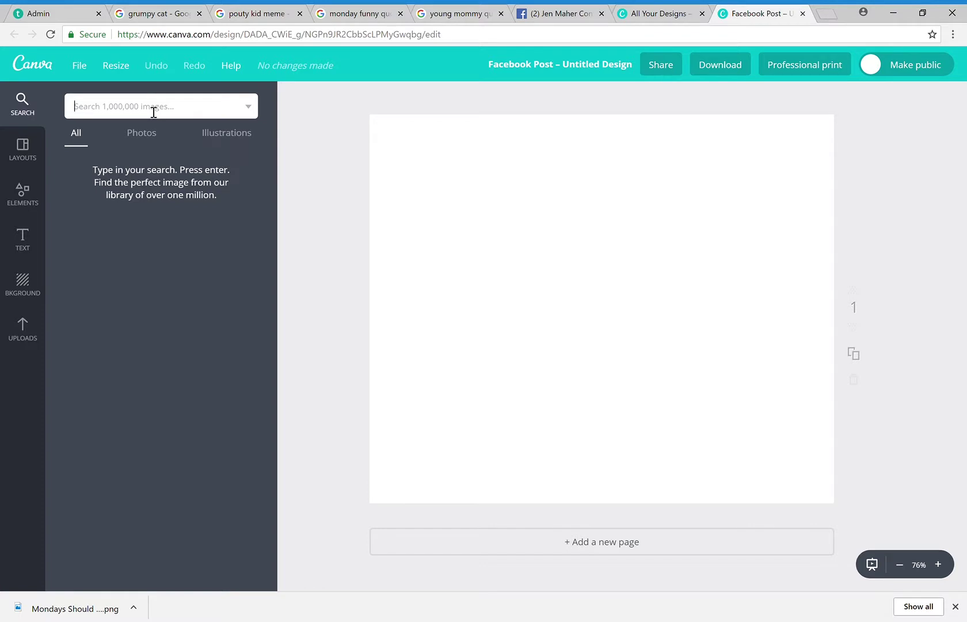
{"action": "type", "text": "lazy"}
{"action": "key", "text": "Return"}
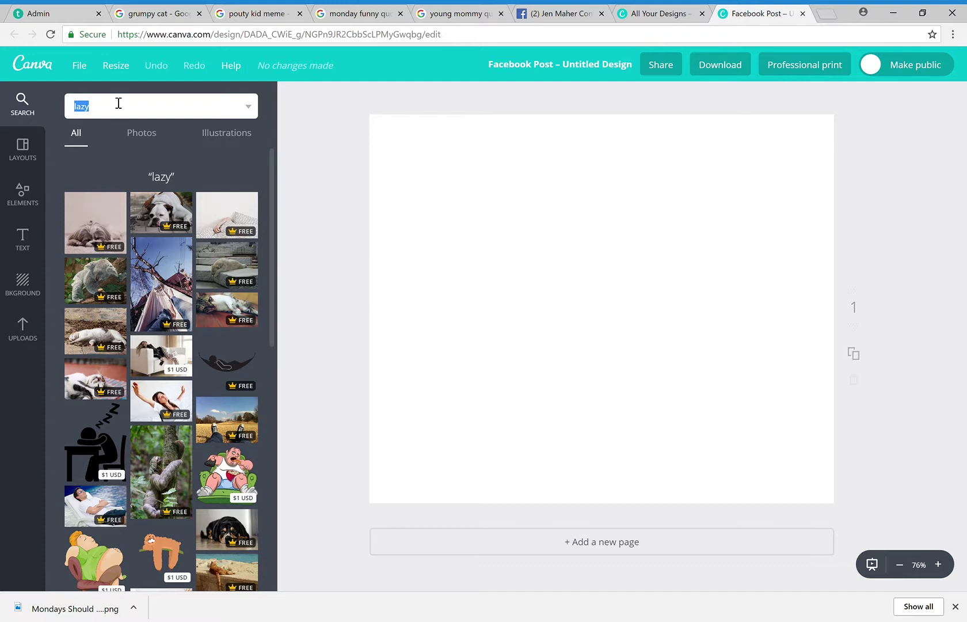
Filter the 'lazy' results to Free only, then switch sorting back to Most relevant.
{"action": "left_click", "coordinate": [254, 110]}
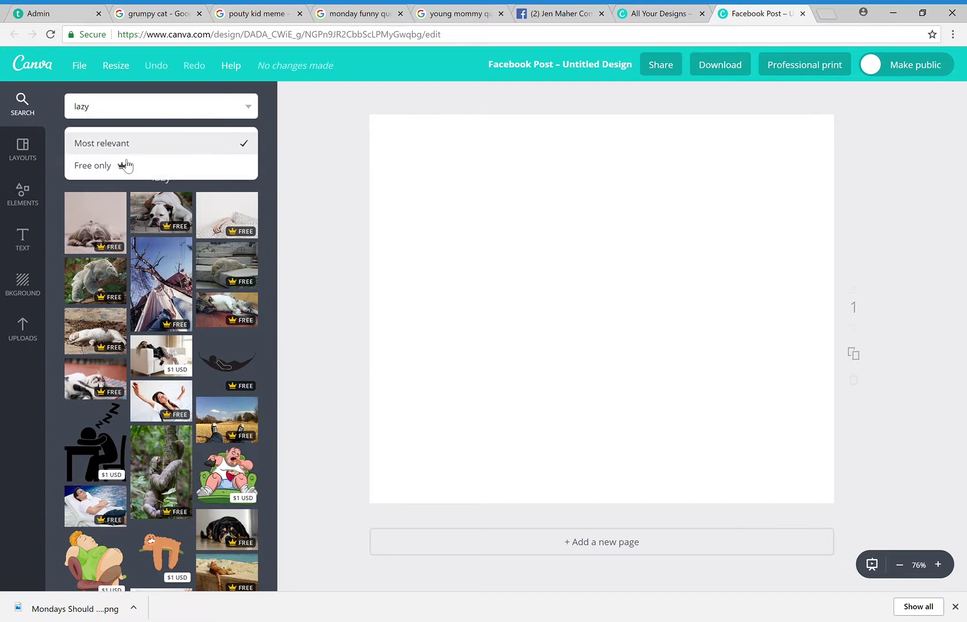
{"action": "left_click", "coordinate": [106, 167]}
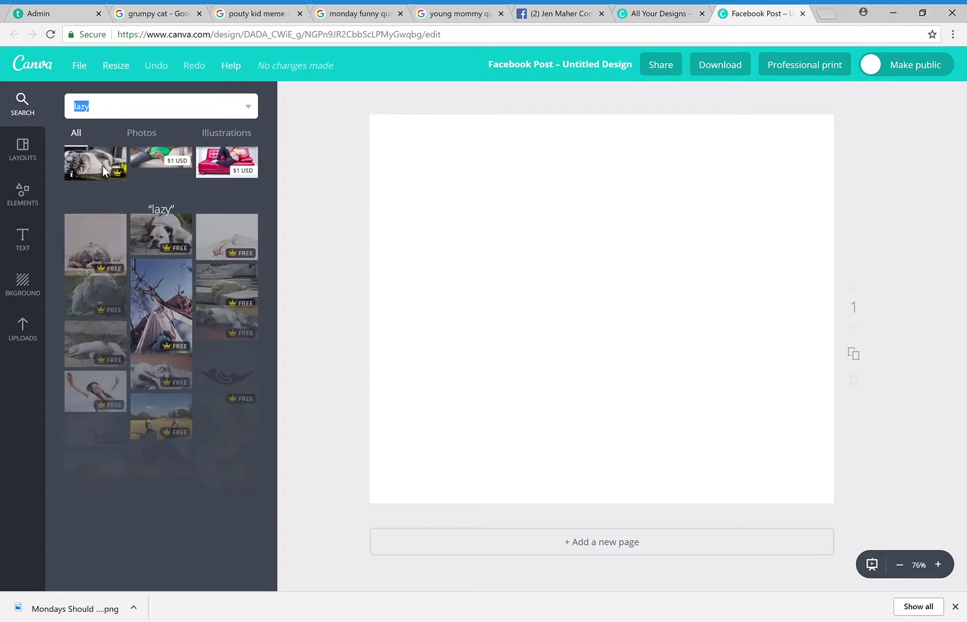
{"action": "left_click", "coordinate": [250, 109]}
{"action": "left_click", "coordinate": [115, 146]}
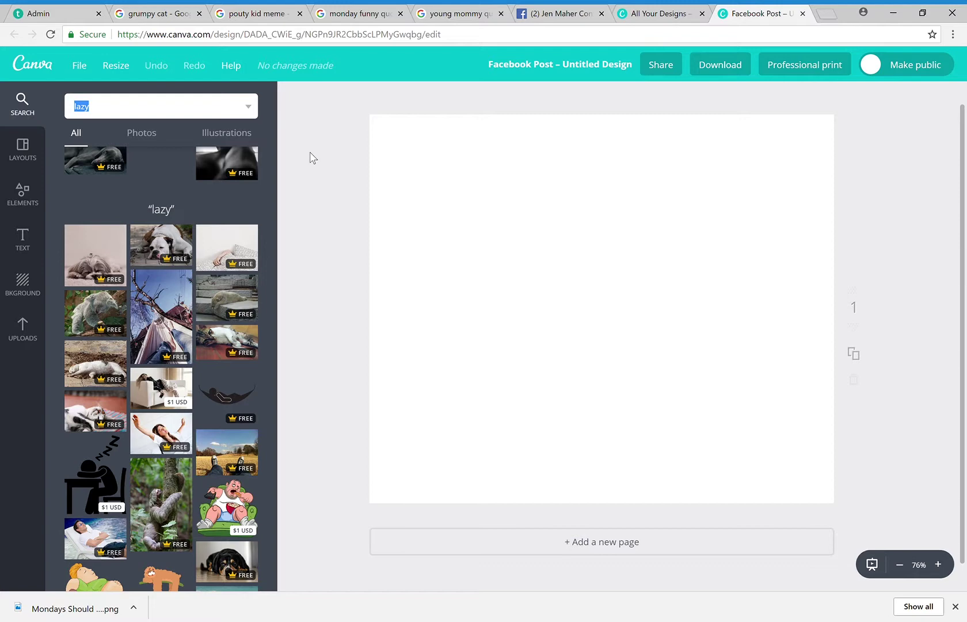
Replace the lazy cat photo with the sleeping shaggy dog photo, resized to cover the page.
{"action": "left_click", "coordinate": [101, 410]}
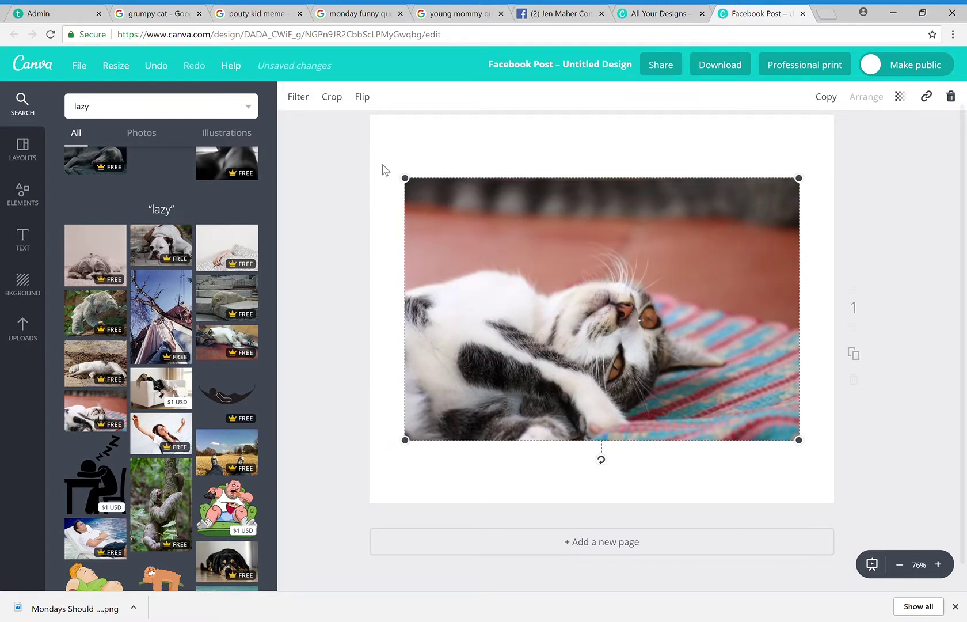
{"action": "key", "text": "Delete"}
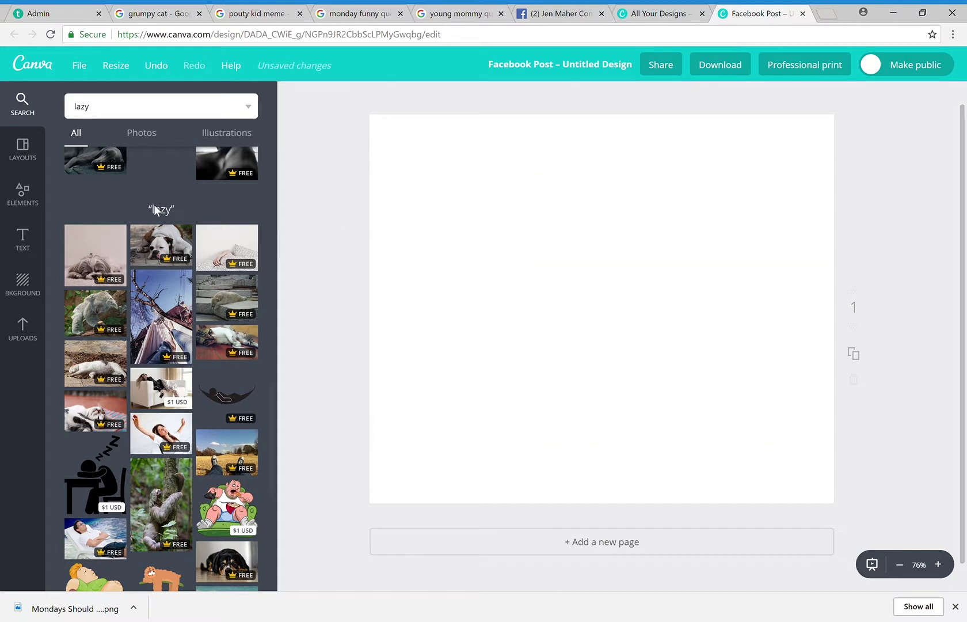
{"action": "left_click", "coordinate": [114, 249]}
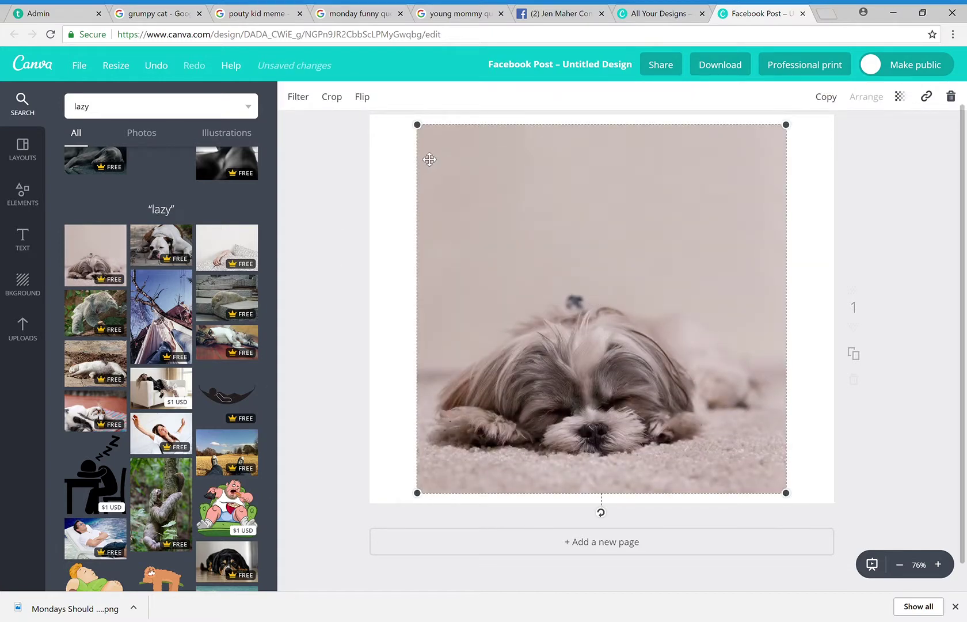
{"action": "left_click_drag", "start_coordinate": [422, 130], "coordinate": [300, 60]}
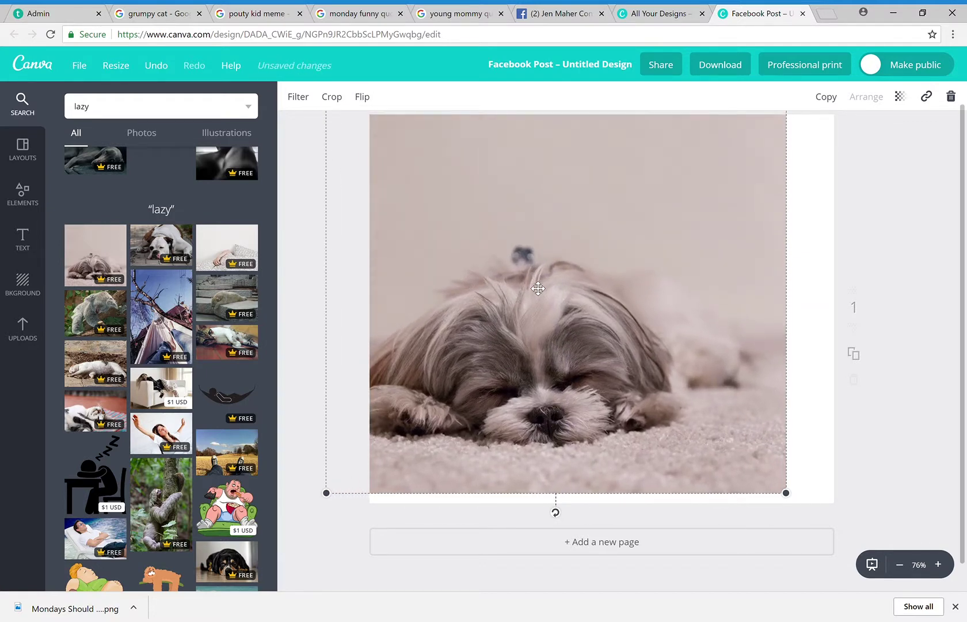
{"action": "left_click_drag", "start_coordinate": [539, 281], "coordinate": [581, 291]}
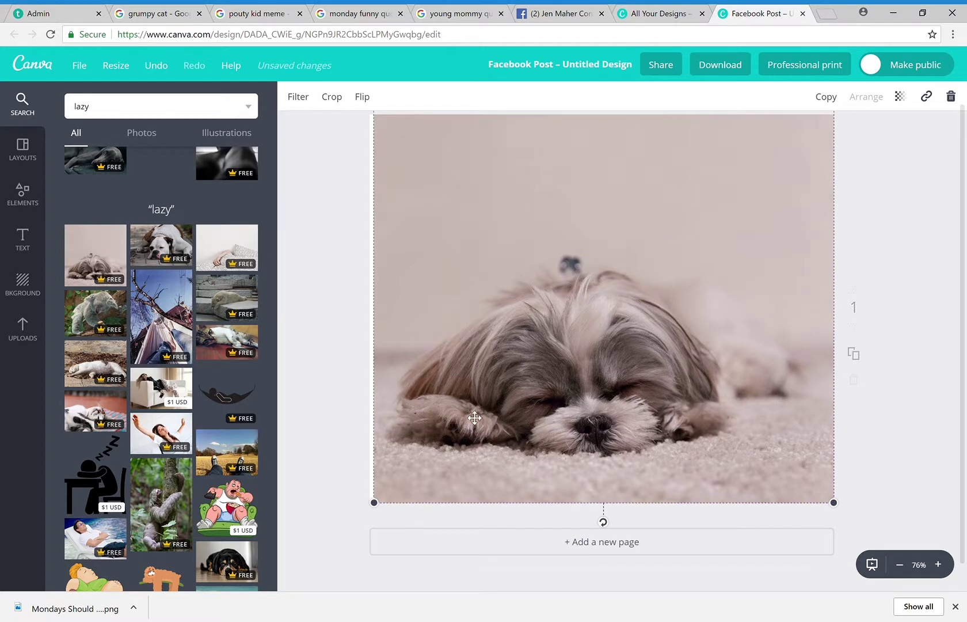
{"action": "left_click_drag", "start_coordinate": [374, 502], "coordinate": [365, 511]}
{"action": "left_click", "coordinate": [324, 457]}
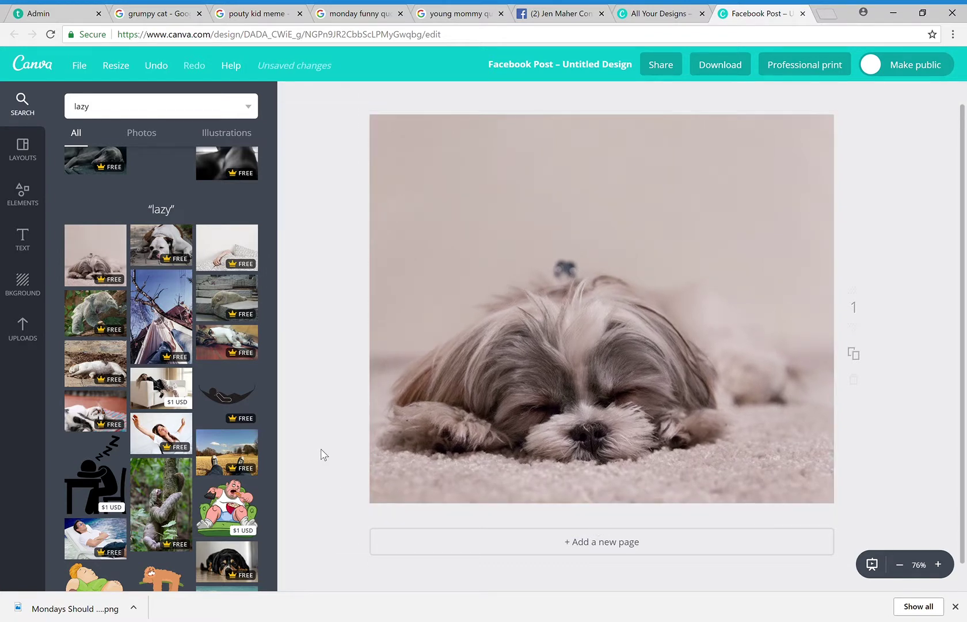
Browse the Text panel's heading styles and font combinations.
{"action": "left_click", "coordinate": [24, 242]}
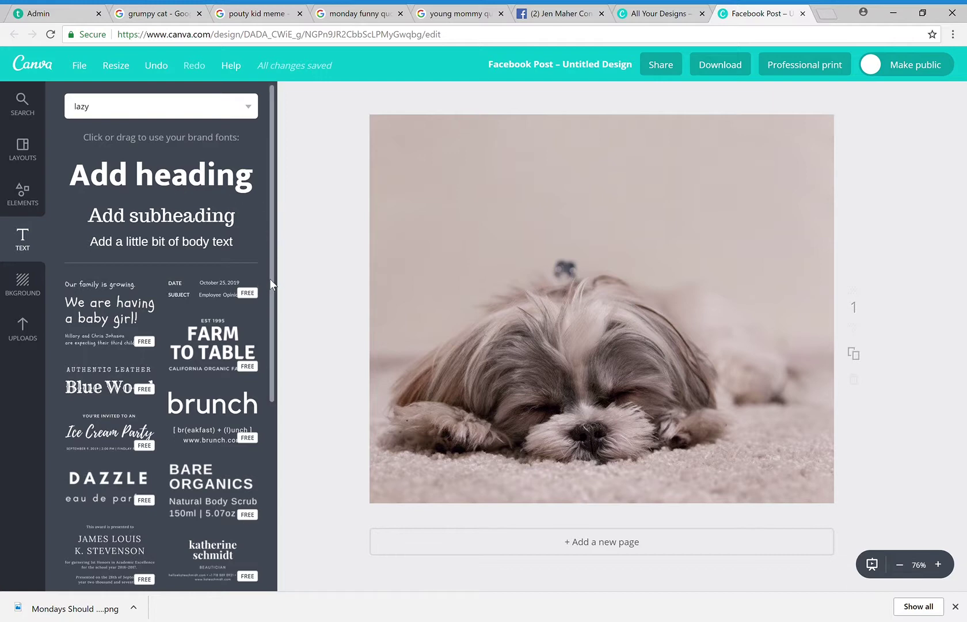
{"action": "left_click_drag", "start_coordinate": [271, 281], "coordinate": [281, 372]}
{"action": "scroll", "coordinate": [286, 404], "scroll_direction": "down", "scroll_amount": 4}
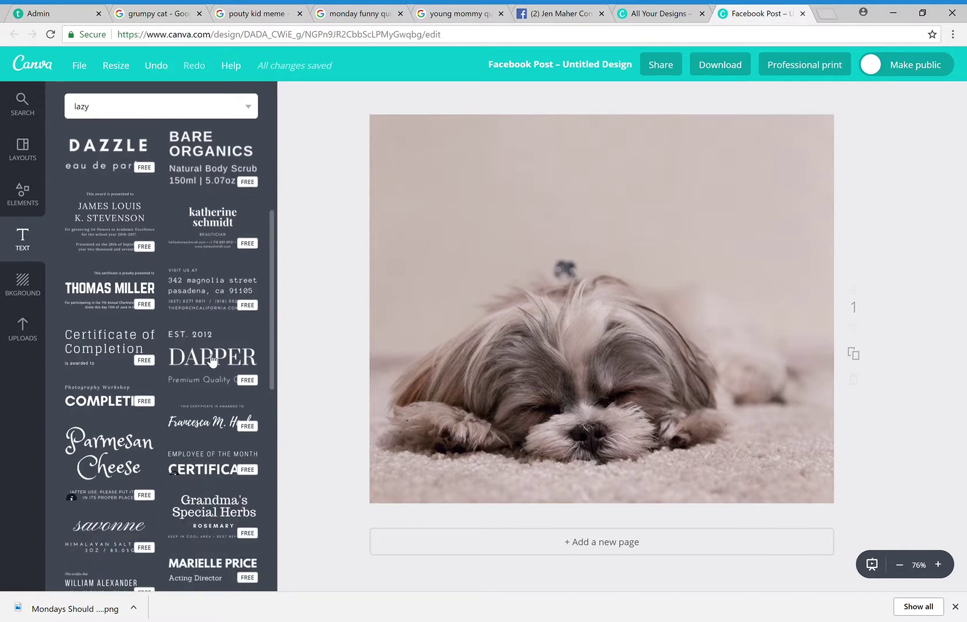
{"action": "left_click_drag", "start_coordinate": [275, 376], "coordinate": [271, 511]}
Add the Happy Birthday text combination and change 'Happy' to 'Mondays'.
{"action": "left_click", "coordinate": [228, 393]}
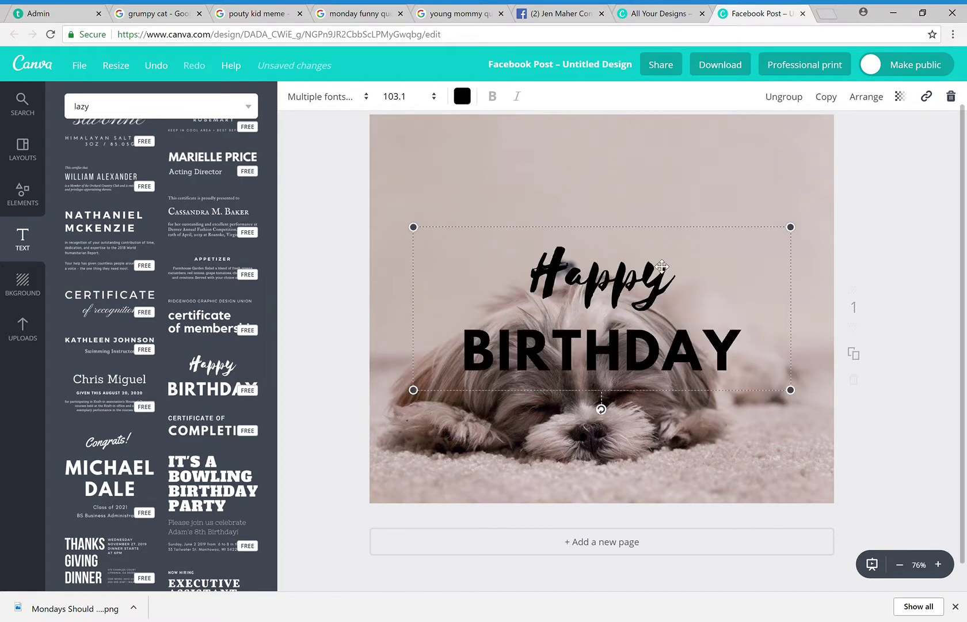
{"action": "left_click", "coordinate": [674, 291]}
{"action": "key", "text": "BackSpace"}
{"action": "key", "text": "BackSpace"}
{"action": "key", "text": "BackSpace"}
{"action": "key", "text": "BackSpace"}
{"action": "key", "text": "BackSpace"}
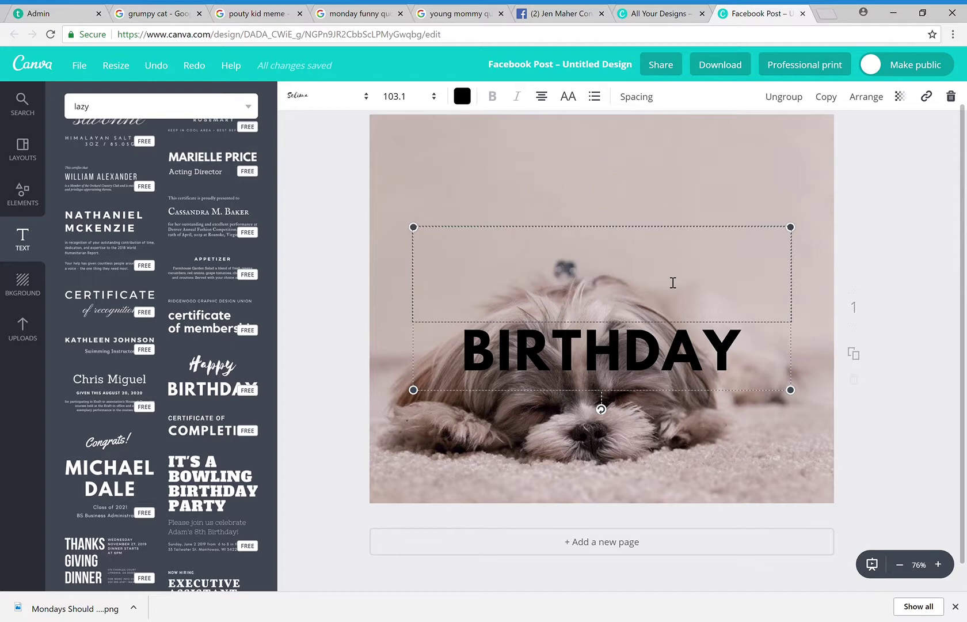
{"action": "type", "text": "Mondays"}
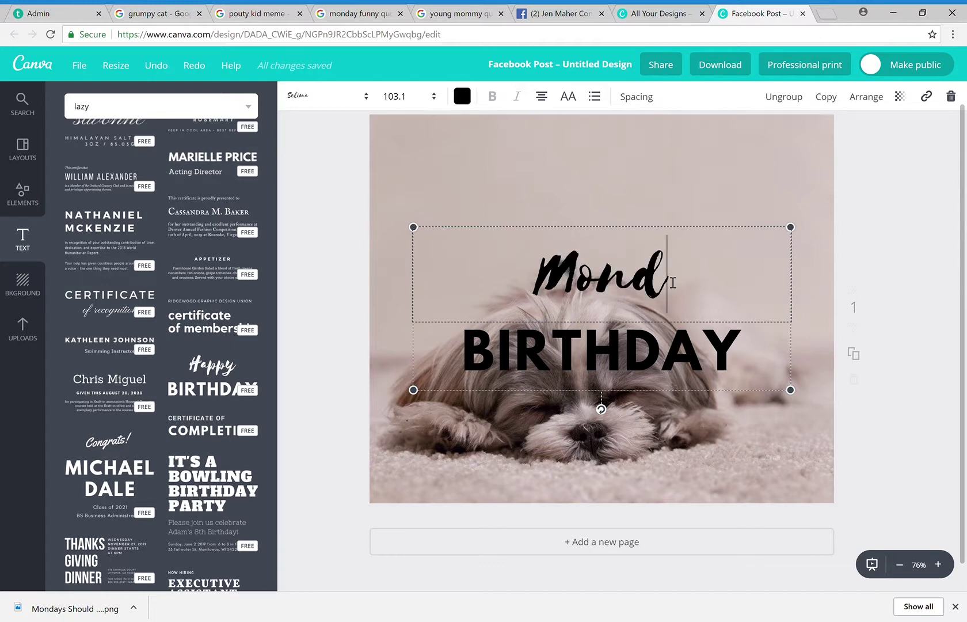
Replace 'BIRTHDAY' with 'SHOULD BE OPTIONAL' and move the text group to the photo's top.
{"action": "double_click", "coordinate": [741, 356]}
{"action": "left_click", "coordinate": [733, 354]}
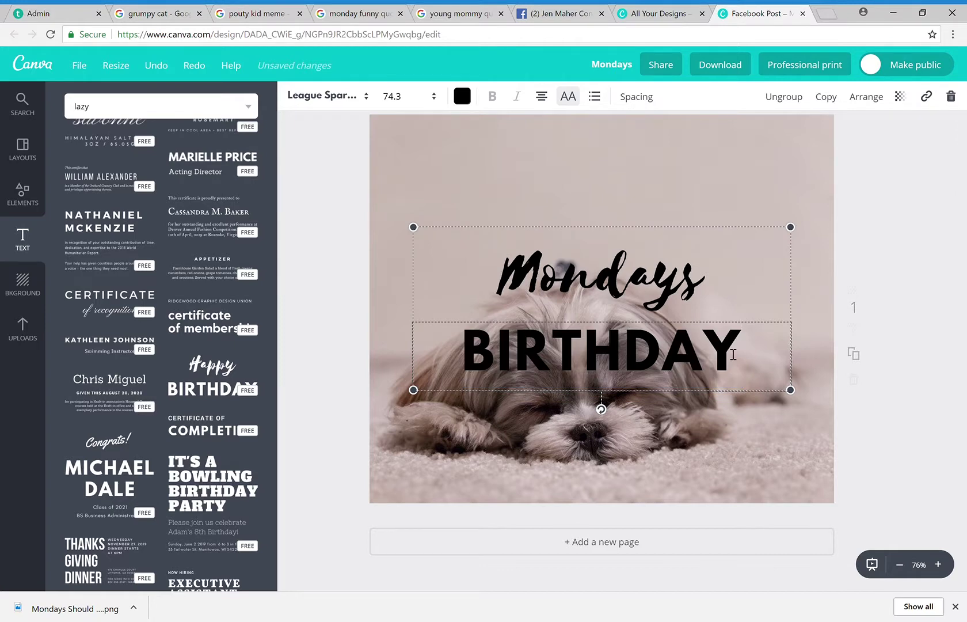
{"action": "key", "text": "BackSpace"}
{"action": "key", "text": "BackSpace"}
{"action": "key", "text": "BackSpace"}
{"action": "key", "text": "BackSpace"}
{"action": "key", "text": "BackSpace"}
{"action": "key", "text": "BackSpace"}
{"action": "key", "text": "BackSpace"}
{"action": "key", "text": "BackSpace"}
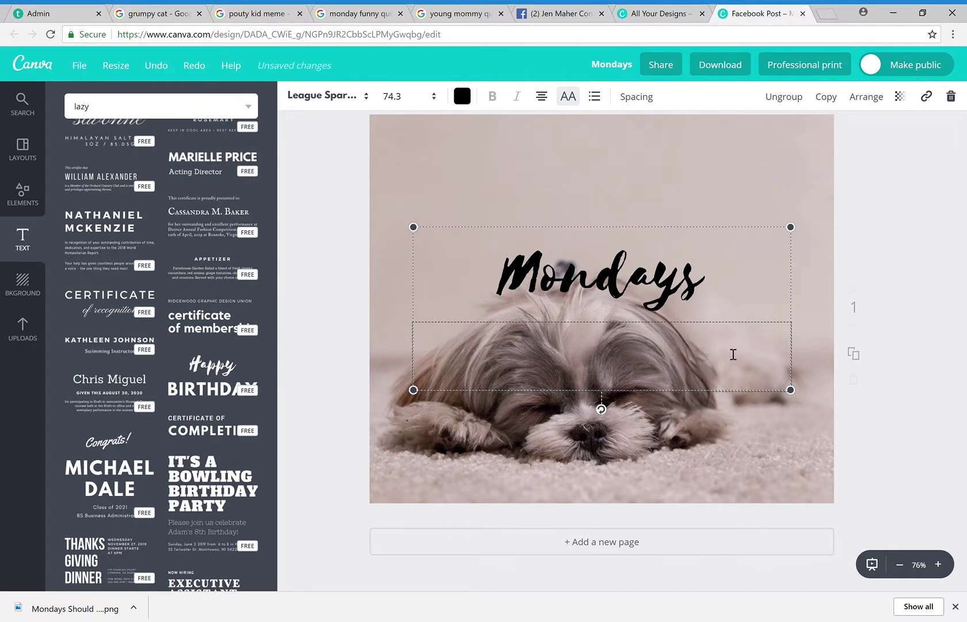
{"action": "type", "text": "SHOULD BE"}
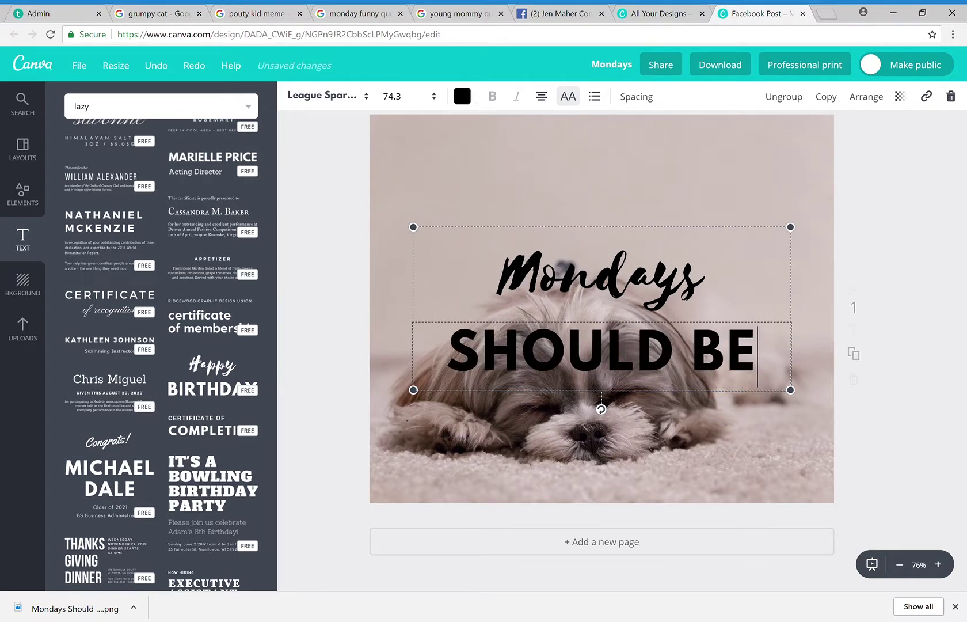
{"action": "type", "text": " OPTIONAL"}
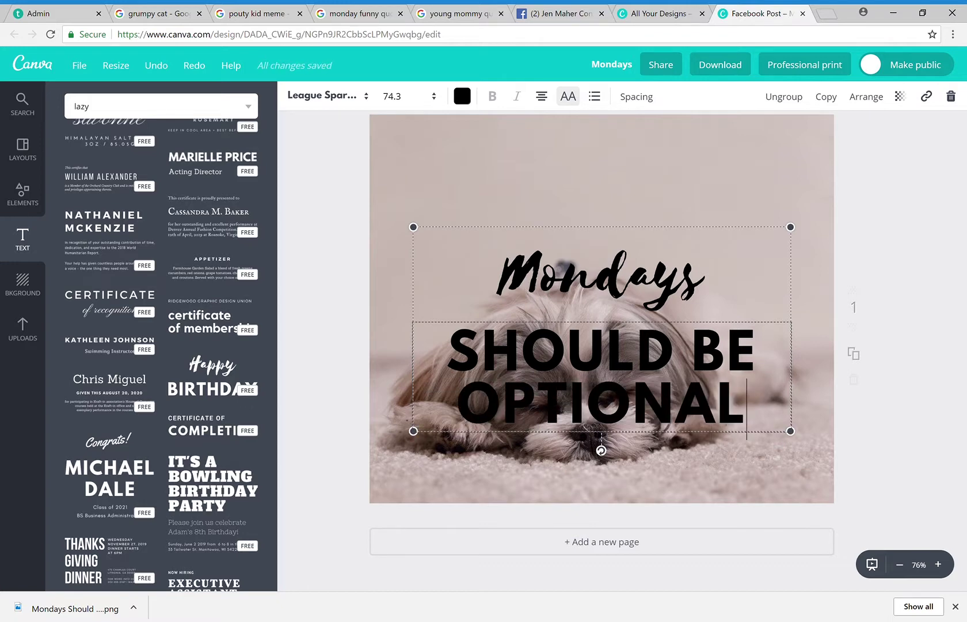
{"action": "left_click", "coordinate": [906, 244]}
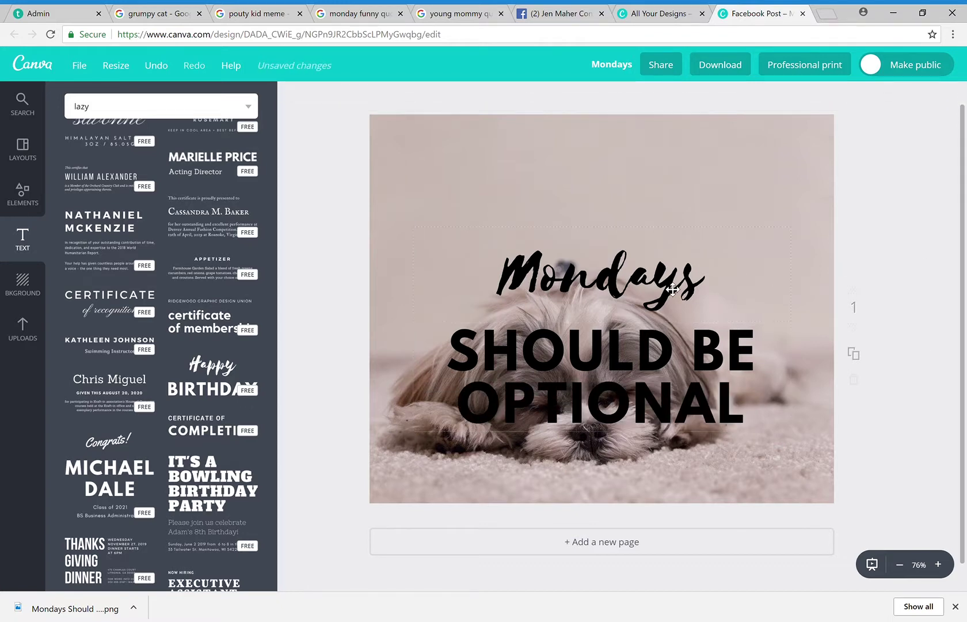
{"action": "left_click_drag", "start_coordinate": [672, 290], "coordinate": [665, 173]}
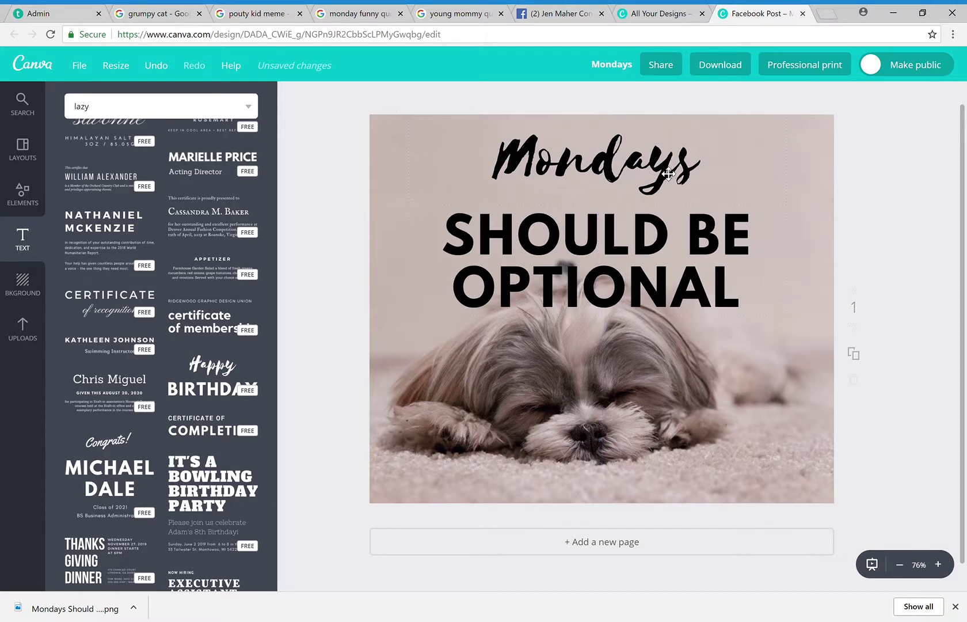
Undo the text combination edits, removing the Happy Birthday combo entirely.
{"action": "left_click", "coordinate": [164, 67]}
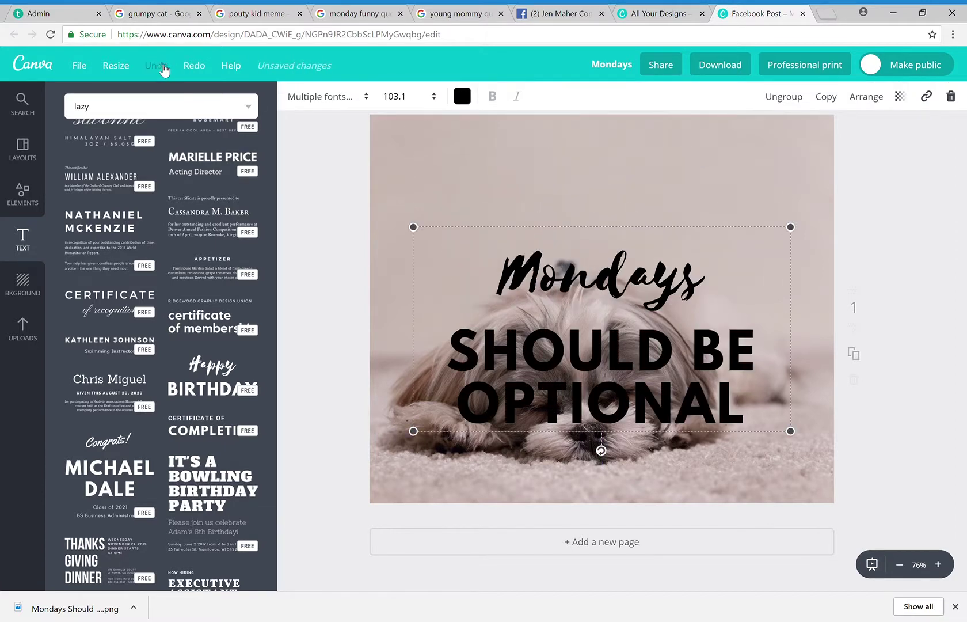
{"action": "left_click", "coordinate": [164, 68]}
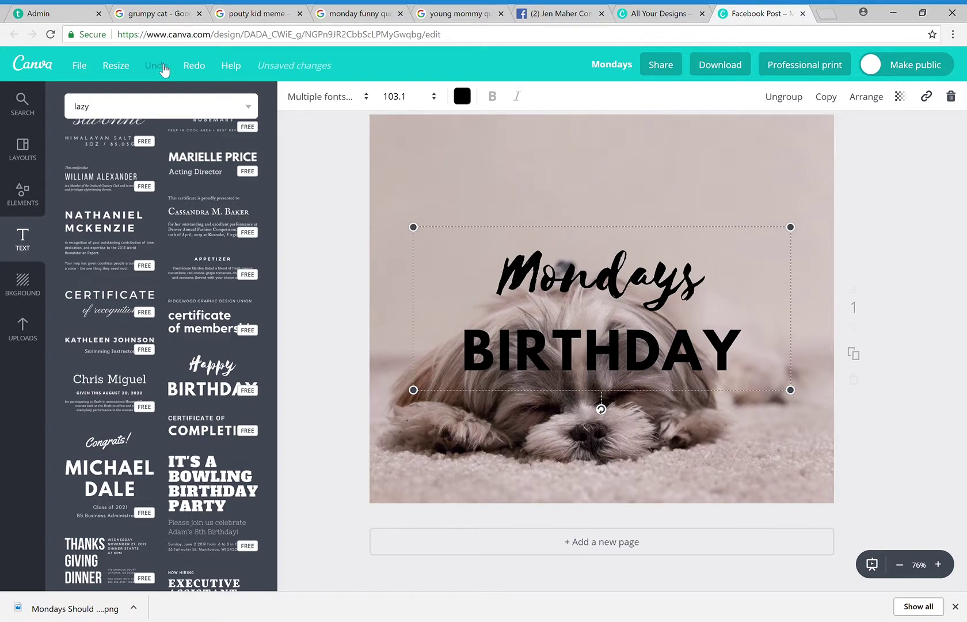
{"action": "left_click", "coordinate": [164, 68]}
{"action": "left_click", "coordinate": [164, 68]}
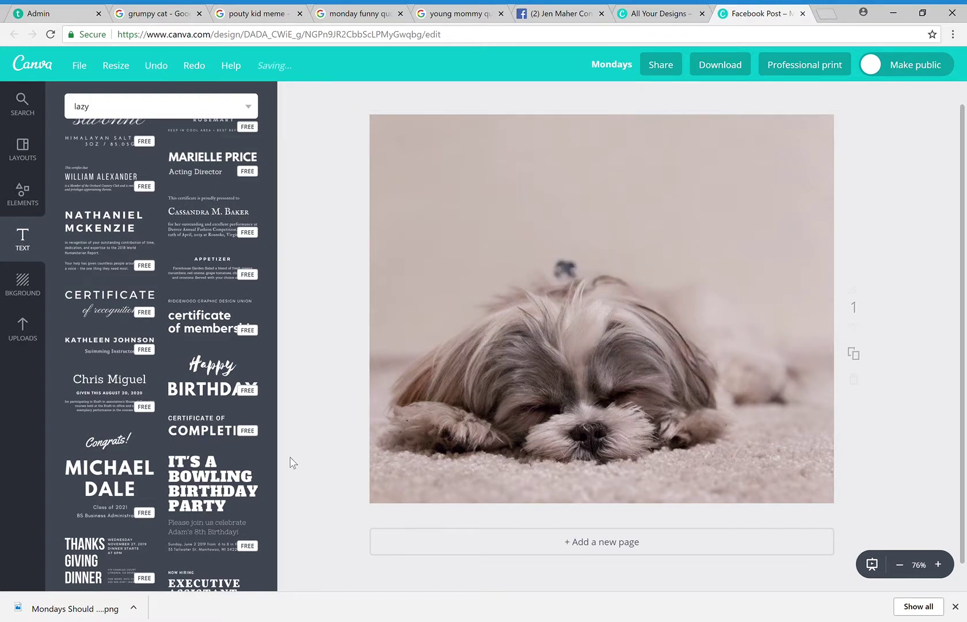
Add a plain heading text box and set its font to Brusher.
{"action": "left_click_drag", "start_coordinate": [270, 354], "coordinate": [272, 163]}
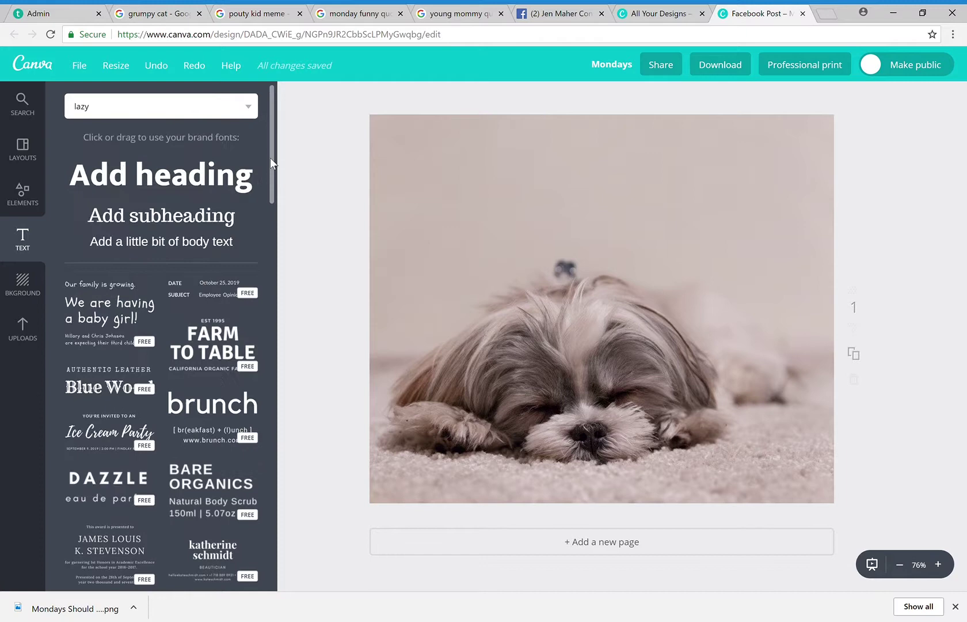
{"action": "left_click", "coordinate": [186, 179]}
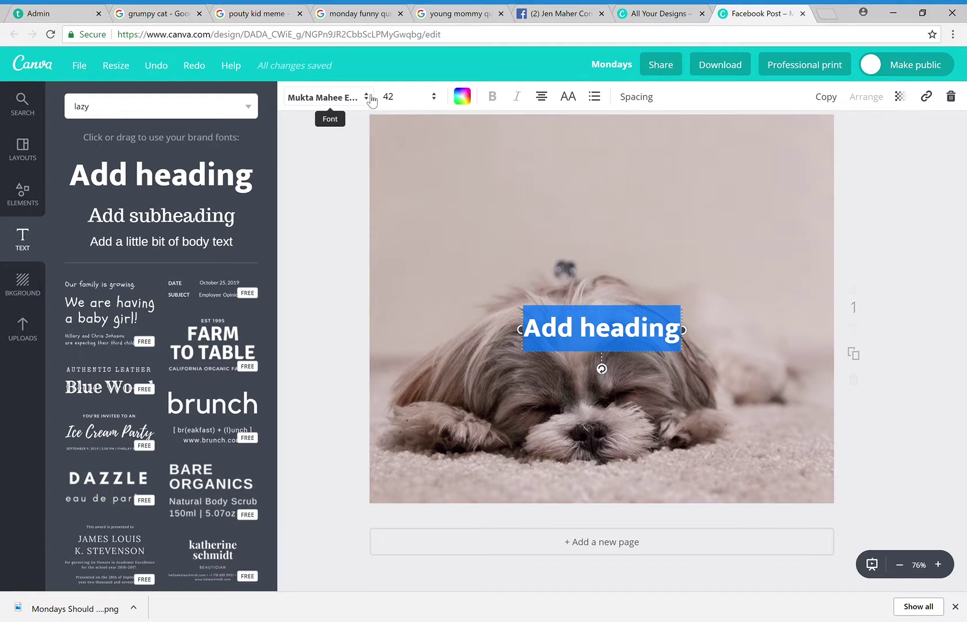
{"action": "left_click", "coordinate": [372, 101]}
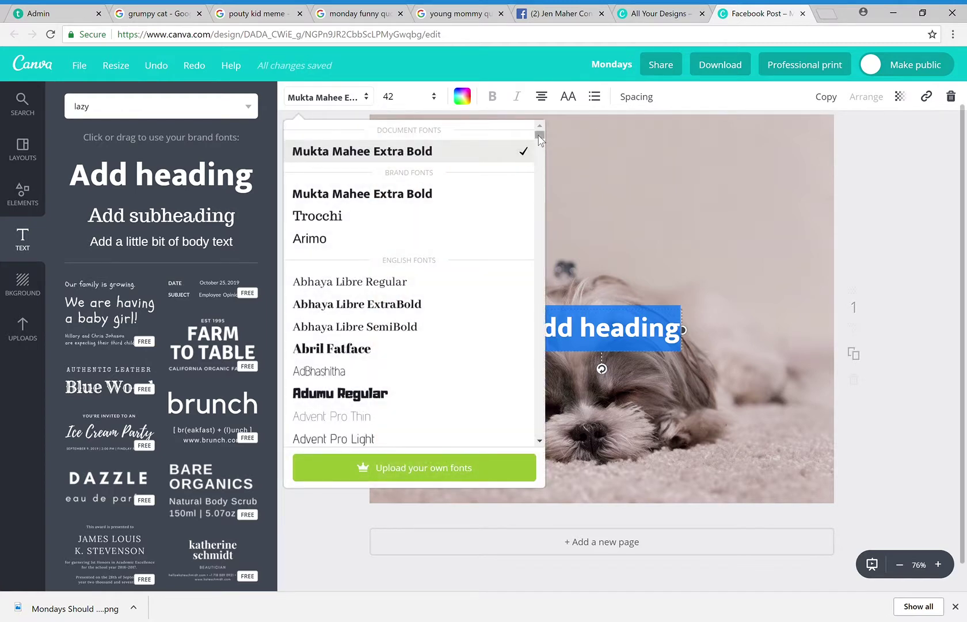
{"action": "left_click_drag", "start_coordinate": [541, 137], "coordinate": [541, 173]}
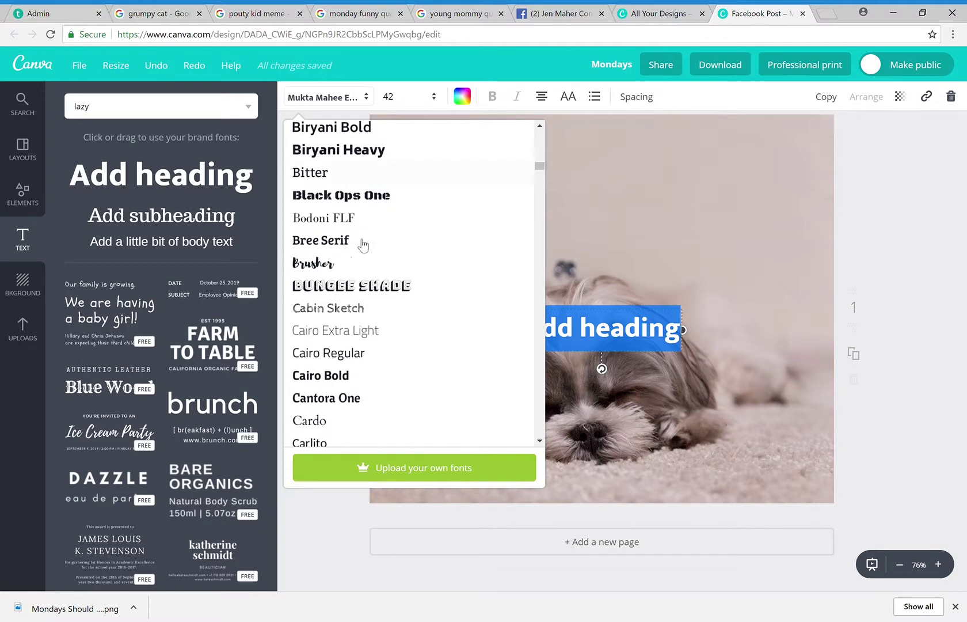
{"action": "left_click", "coordinate": [314, 263]}
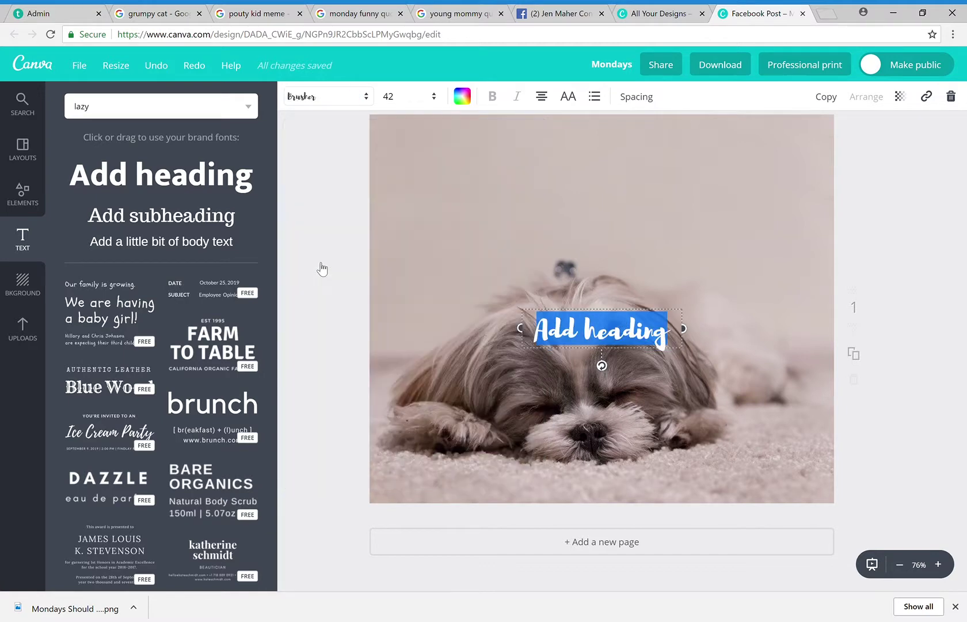
Retype the heading as 'Mondays' at size 88, place it top-left, and add another heading.
{"action": "left_click", "coordinate": [679, 336]}
{"action": "key", "text": "BackSpace"}
{"action": "key", "text": "BackSpace"}
{"action": "key", "text": "BackSpace"}
{"action": "key", "text": "BackSpace"}
{"action": "key", "text": "BackSpace"}
{"action": "key", "text": "BackSpace"}
{"action": "key", "text": "BackSpace"}
{"action": "key", "text": "BackSpace"}
{"action": "key", "text": "BackSpace"}
{"action": "key", "text": "BackSpace"}
{"action": "key", "text": "BackSpace"}
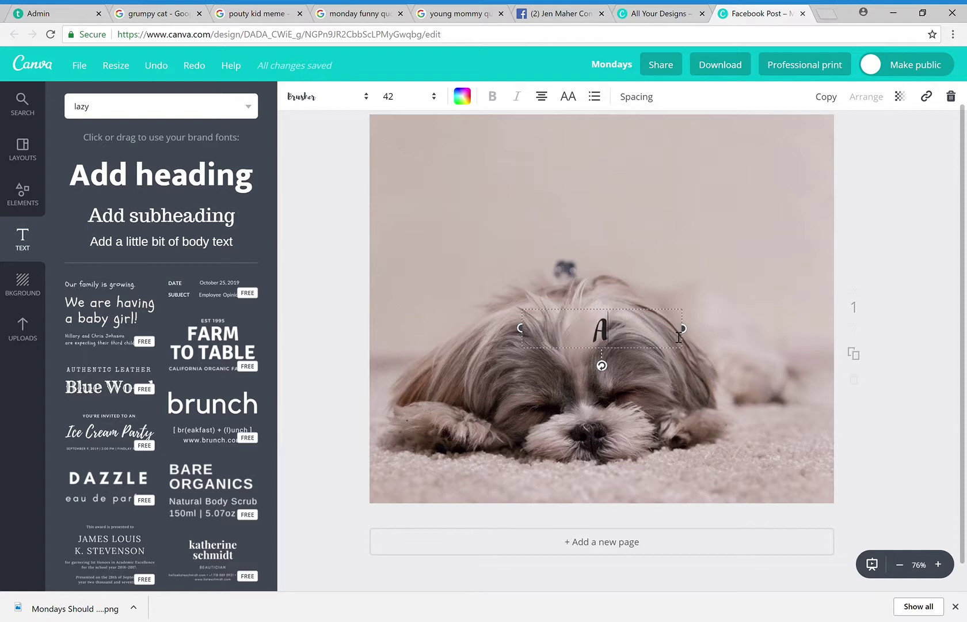
{"action": "type", "text": "Mondays"}
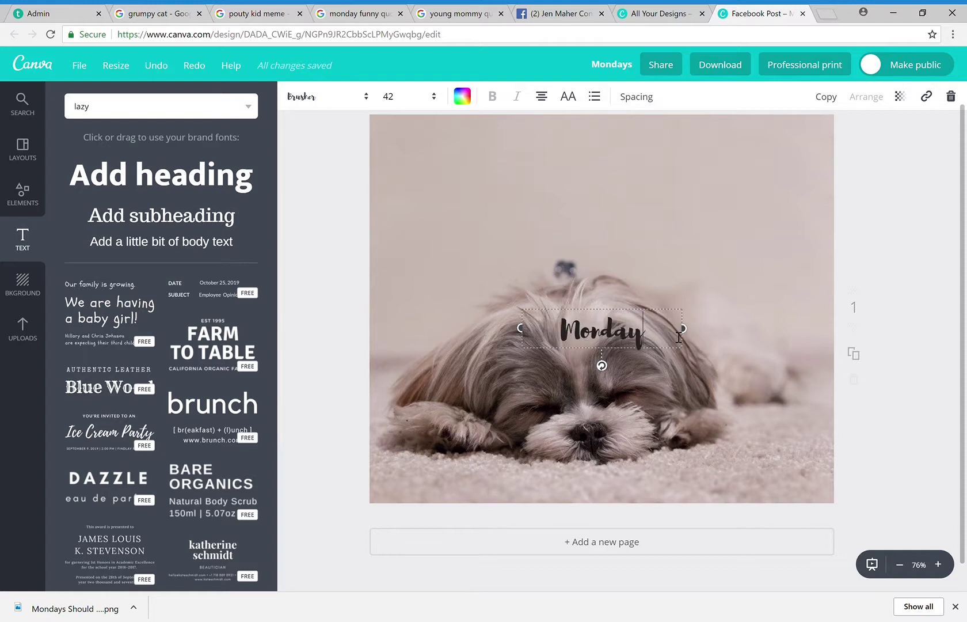
{"action": "left_click", "coordinate": [435, 96]}
{"action": "left_click", "coordinate": [400, 409]}
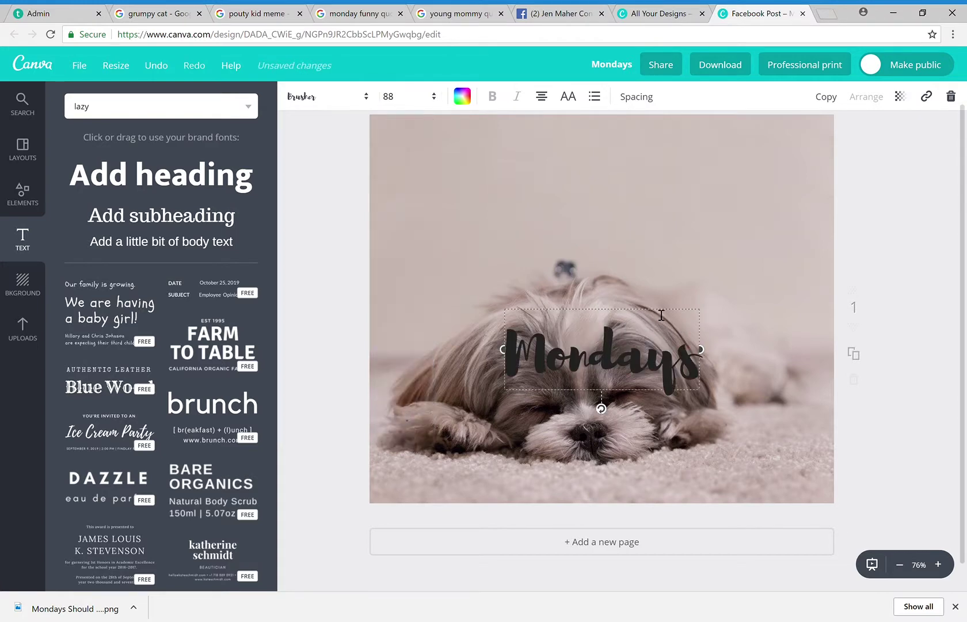
{"action": "left_click_drag", "start_coordinate": [655, 308], "coordinate": [539, 128]}
{"action": "left_click", "coordinate": [403, 265]}
{"action": "left_click", "coordinate": [178, 182]}
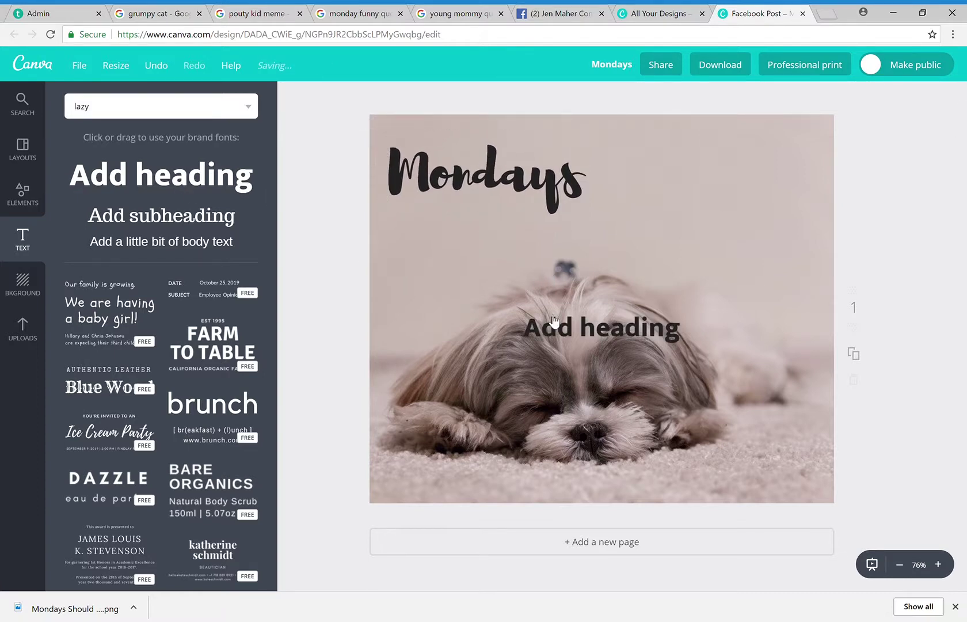
Retype the second heading as 'Should Be Optional...' and place it just below 'Mondays'.
{"action": "double_click", "coordinate": [628, 320]}
{"action": "left_click", "coordinate": [668, 335]}
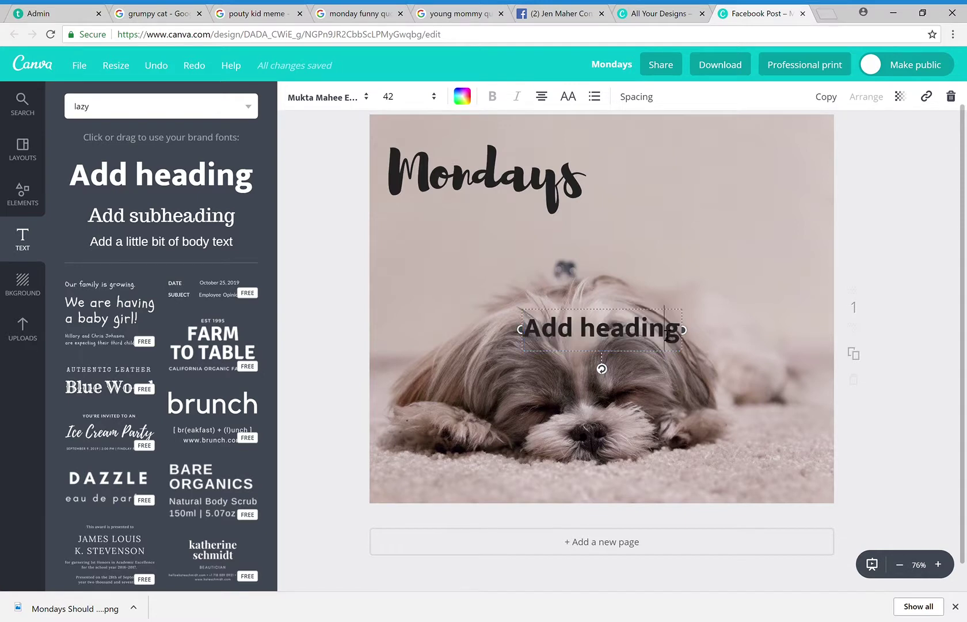
{"action": "key", "text": "BackSpace"}
{"action": "key", "text": "BackSpace"}
{"action": "key", "text": "BackSpace"}
{"action": "key", "text": "BackSpace"}
{"action": "key", "text": "BackSpace"}
{"action": "key", "text": "BackSpace"}
{"action": "key", "text": "BackSpace"}
{"action": "key", "text": "BackSpace"}
{"action": "key", "text": "BackSpace"}
{"action": "key", "text": "BackSpace"}
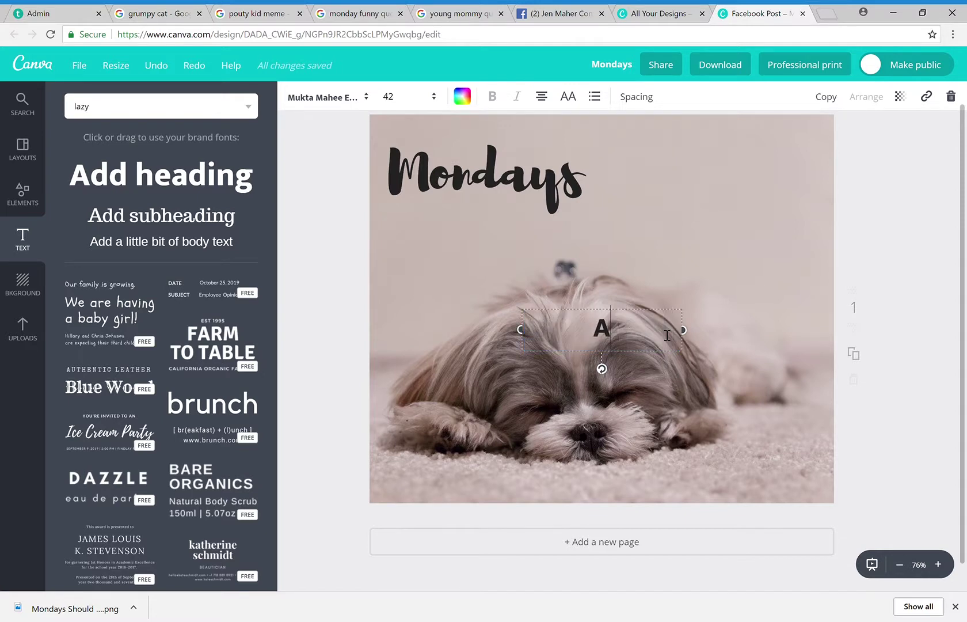
{"action": "key", "text": "BackSpace"}
{"action": "type", "text": "Should"}
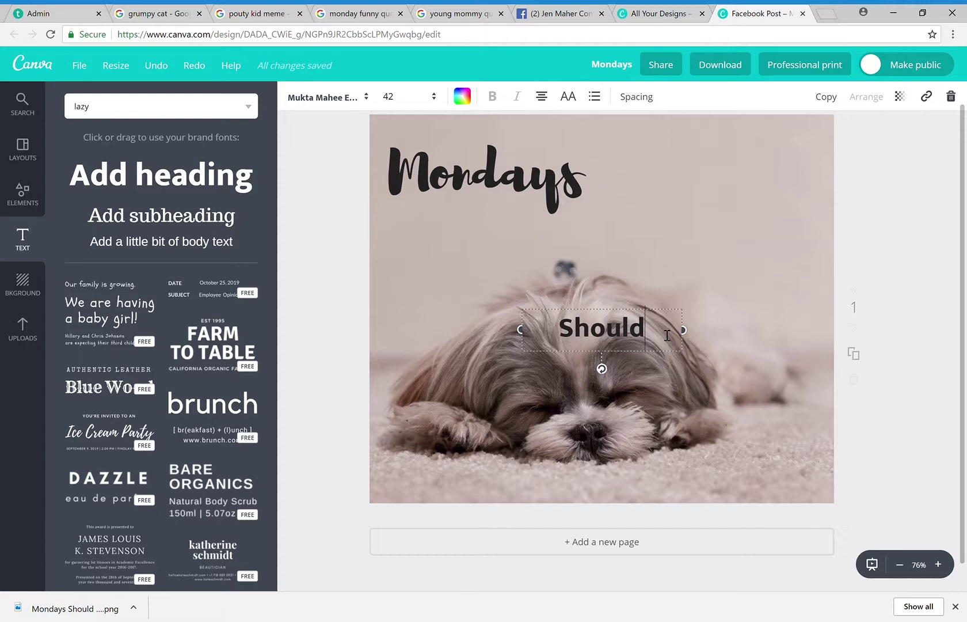
{"action": "type", "text": " Be Op"}
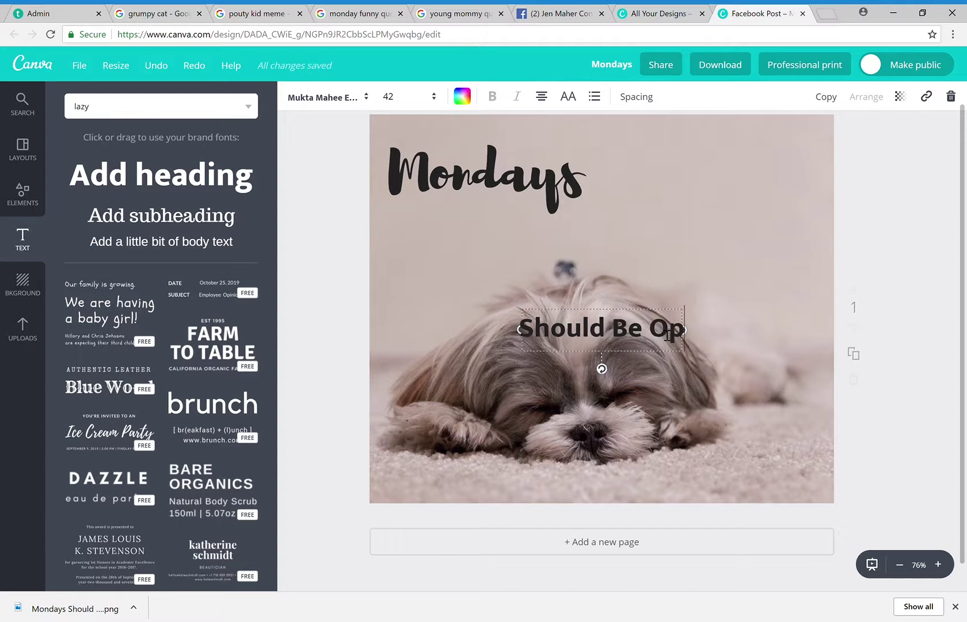
{"action": "type", "text": "tional"}
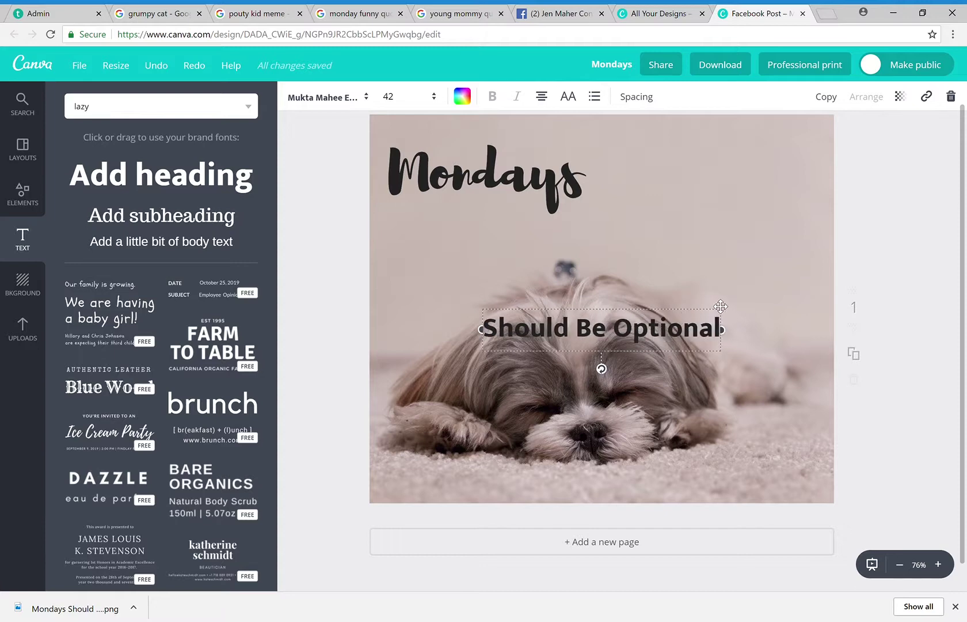
{"action": "type", "text": "..."}
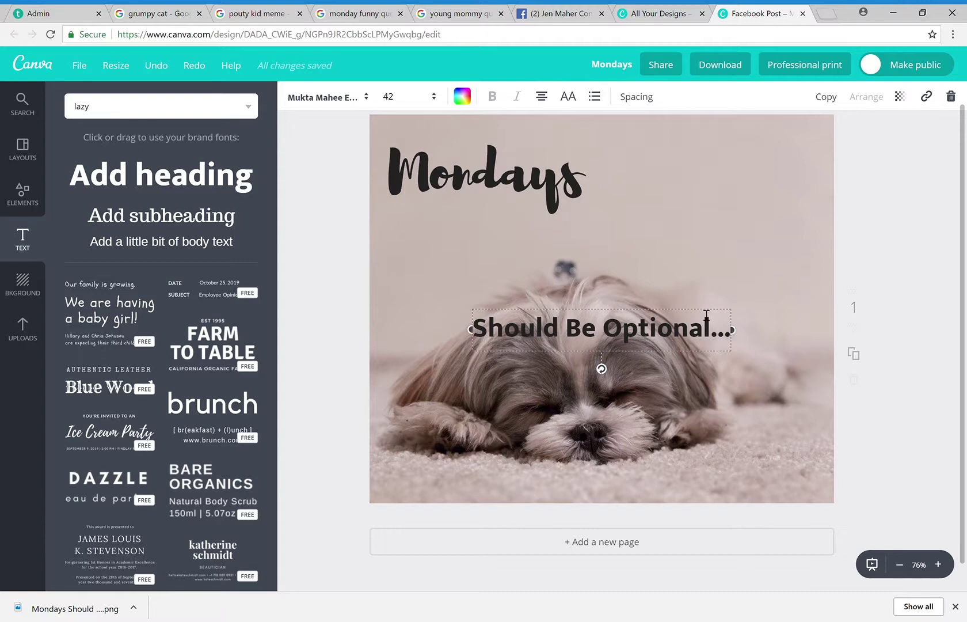
{"action": "left_click_drag", "start_coordinate": [706, 309], "coordinate": [788, 211]}
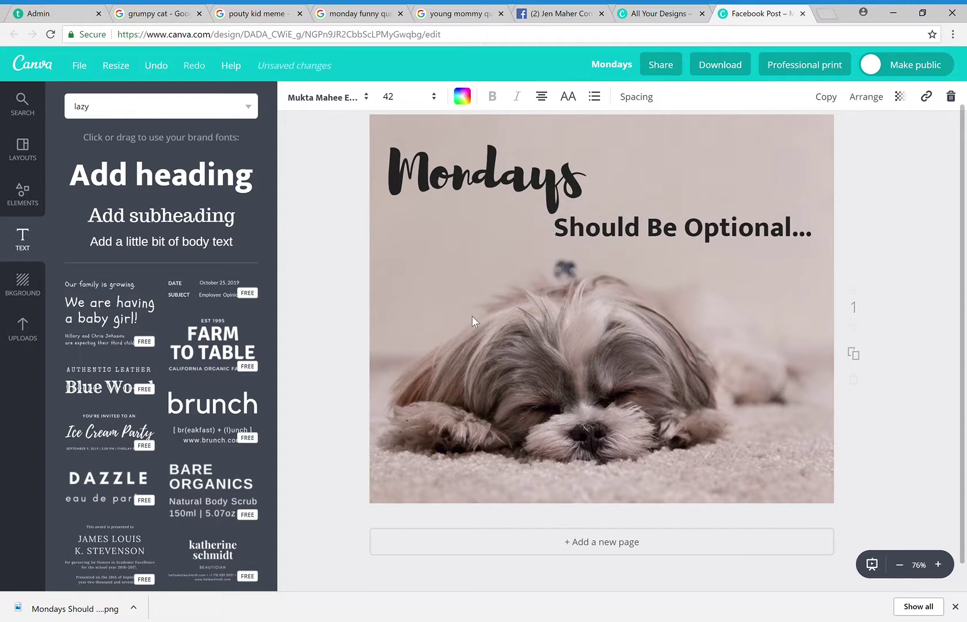
{"action": "left_click", "coordinate": [344, 411]}
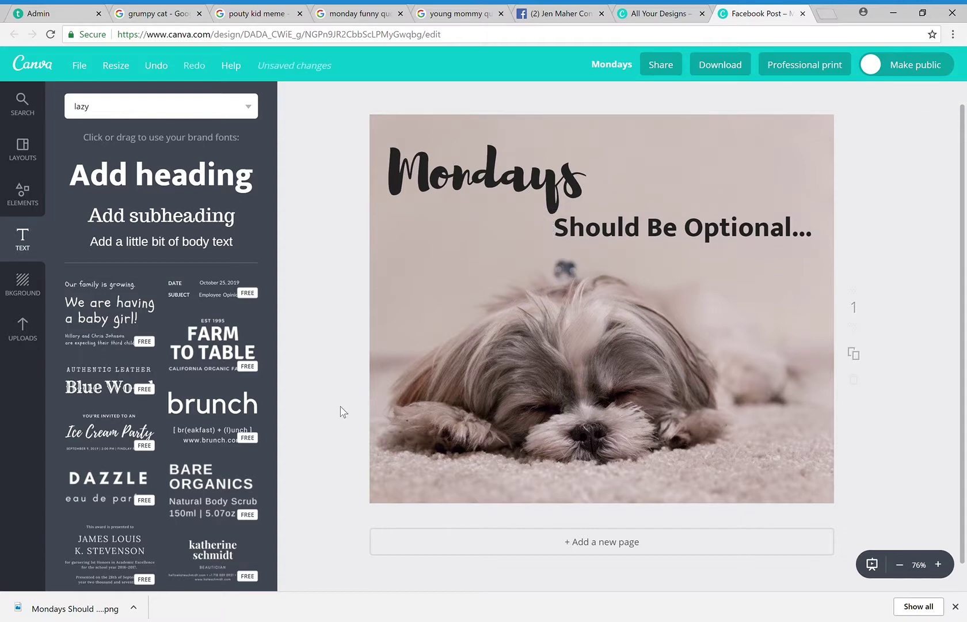
Add the jm logo from the Uploads Logos folder, shrunk into the photo's bottom-right corner.
{"action": "left_click", "coordinate": [22, 327]}
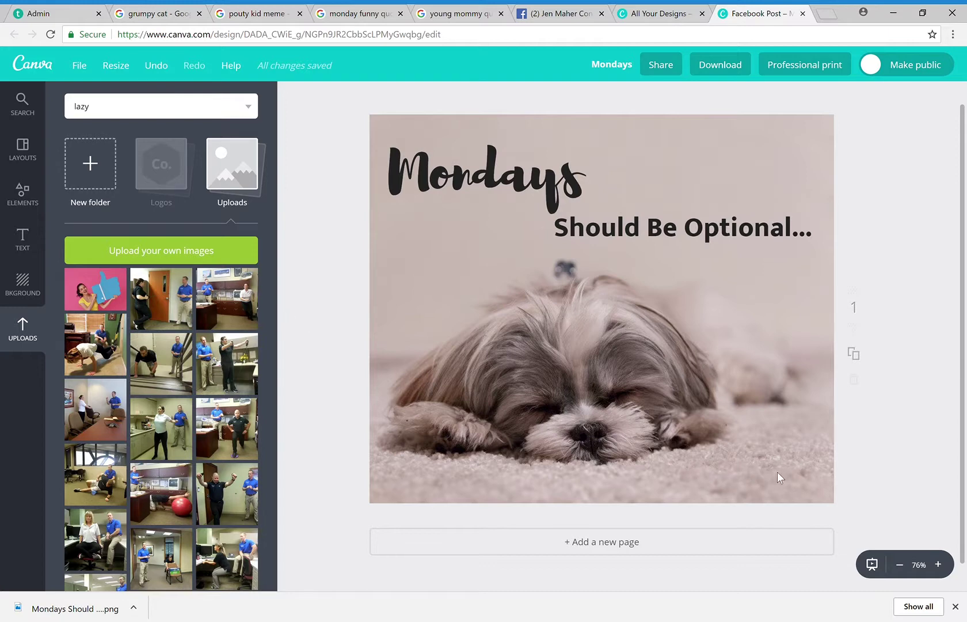
{"action": "left_click", "coordinate": [164, 168]}
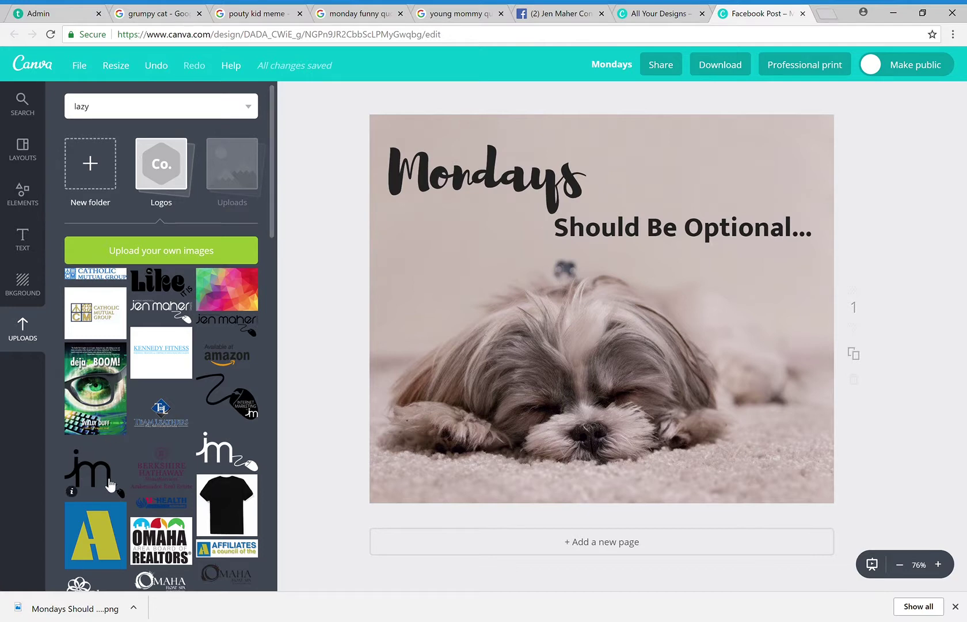
{"action": "left_click", "coordinate": [87, 478]}
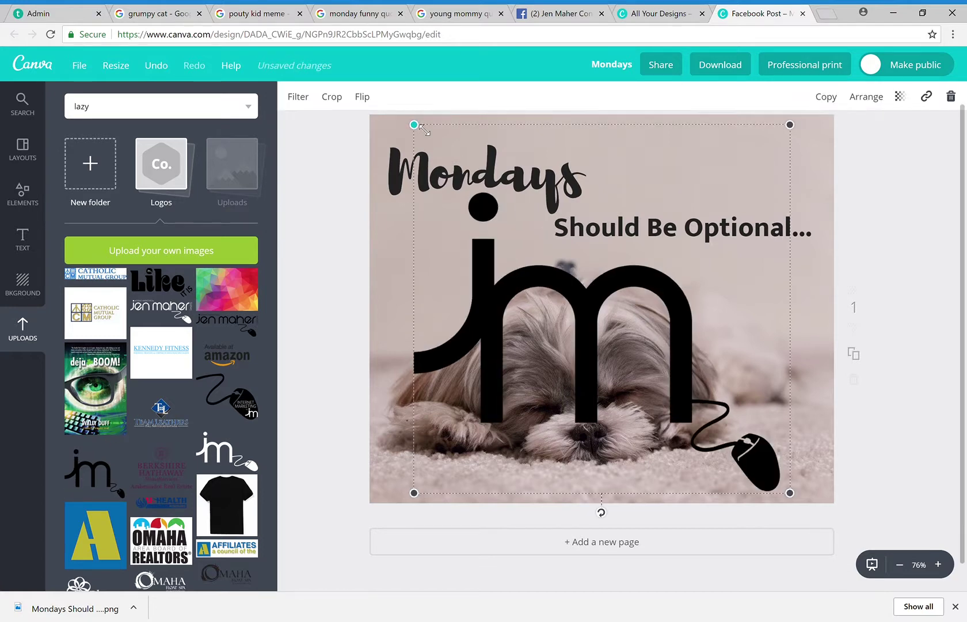
{"action": "left_click_drag", "start_coordinate": [415, 123], "coordinate": [812, 474]}
{"action": "left_click", "coordinate": [908, 452]}
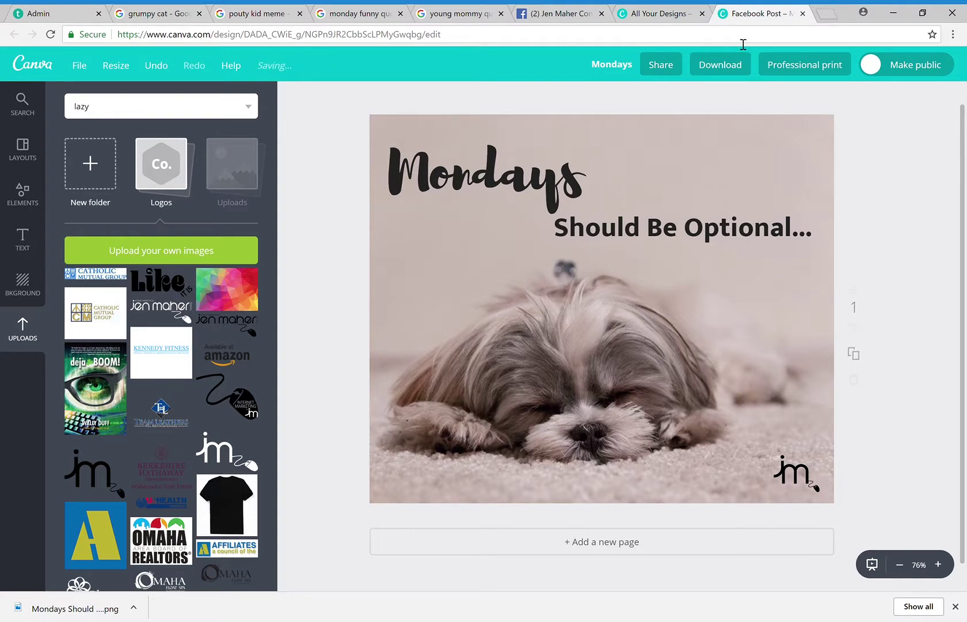
{"action": "left_click", "coordinate": [720, 64]}
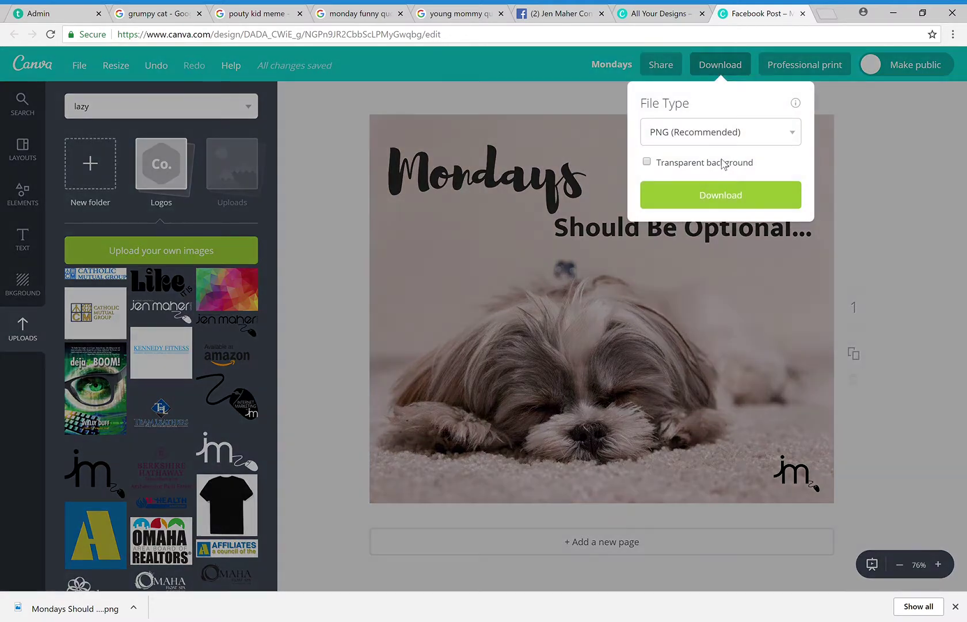
Download the design as Mondays.png, then go to the Google Images 'young mommy quotes' results.
{"action": "left_click", "coordinate": [732, 199]}
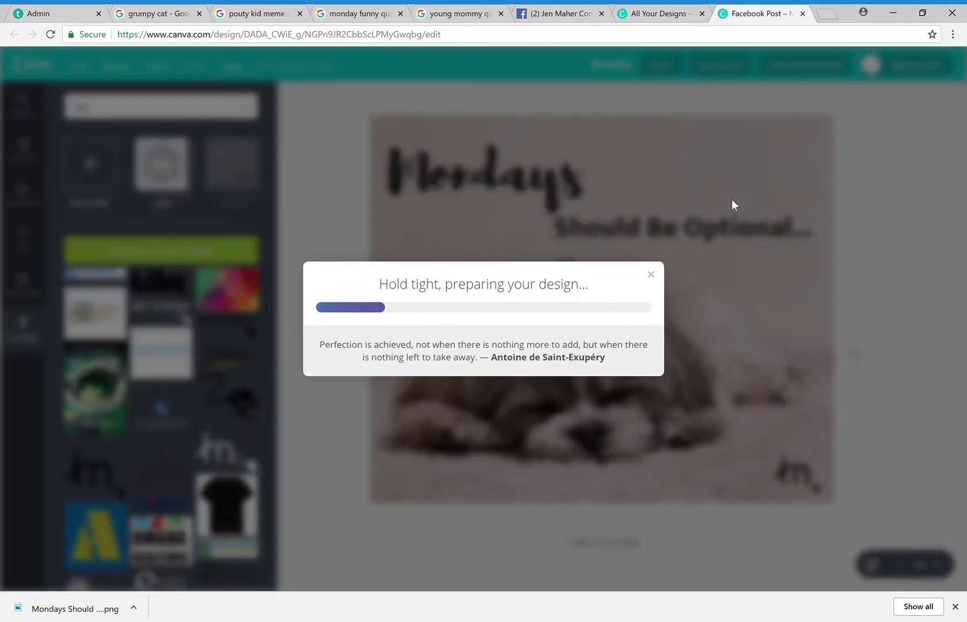
{"action": "left_click", "coordinate": [545, 10]}
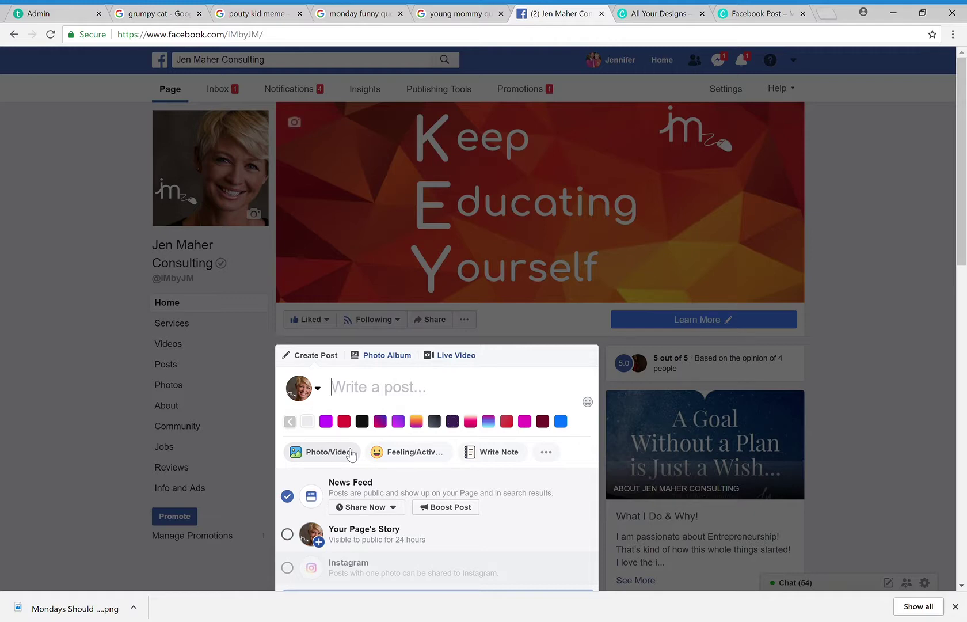
{"action": "left_click", "coordinate": [455, 13]}
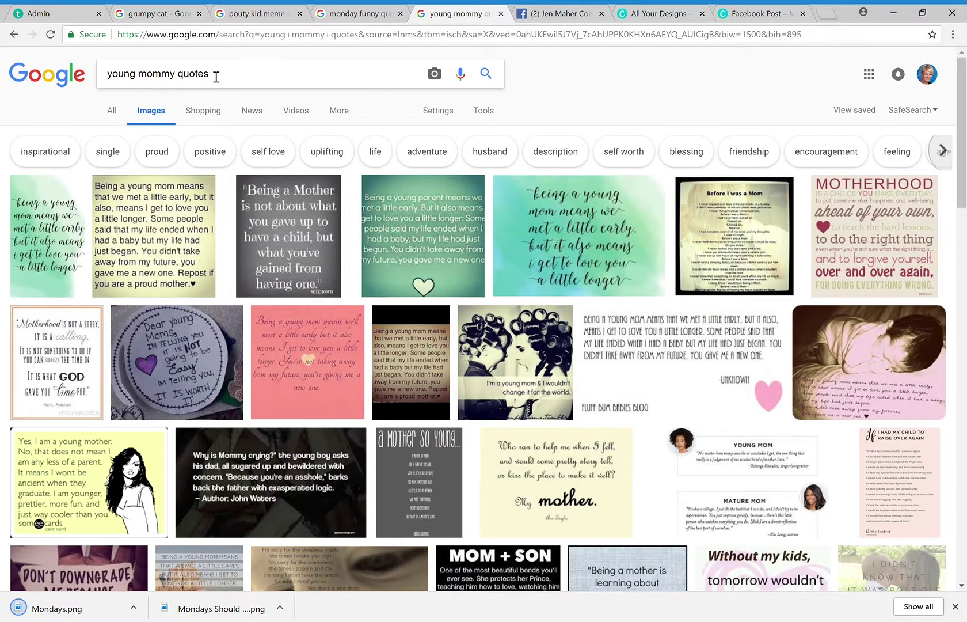
Replace 'young mommy' in the Google Images query with 'business' and search 'business quotes inspirational'.
{"action": "left_click_drag", "start_coordinate": [180, 79], "coordinate": [81, 78]}
{"action": "type", "text": "in"}
{"action": "key", "text": "BackSpace"}
{"action": "key", "text": "BackSpace"}
{"action": "type", "text": "business"}
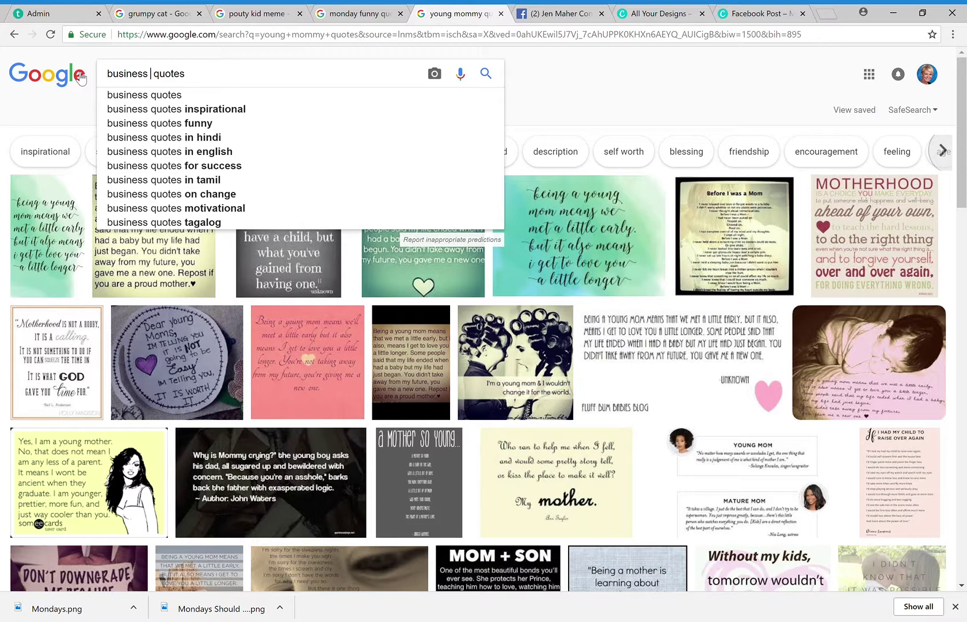
{"action": "left_click", "coordinate": [176, 109]}
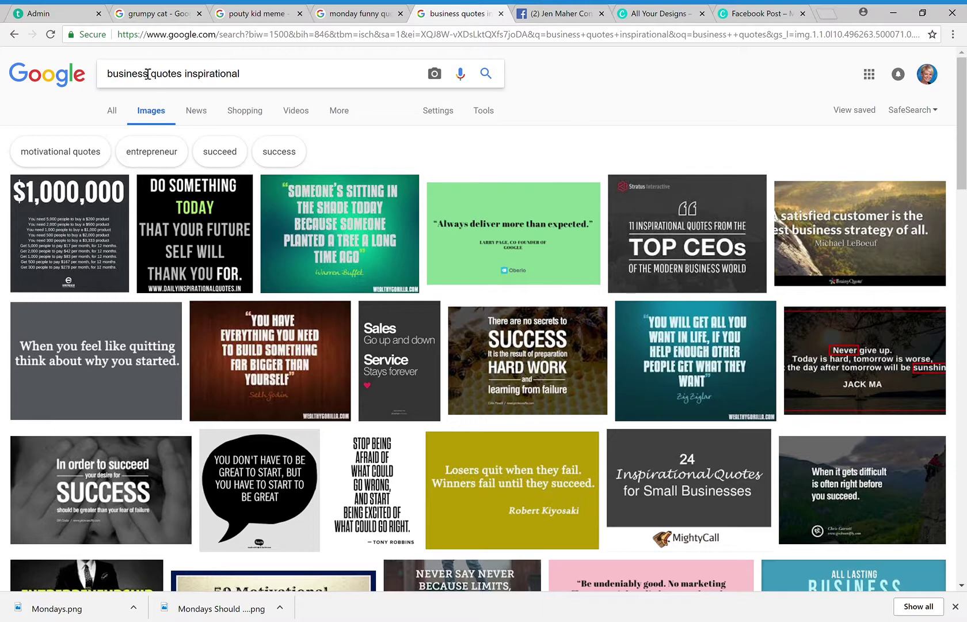
Search Google Images for 'golf quotes' and preview the 'I didn't miss the putt' quote image.
{"action": "left_click_drag", "start_coordinate": [260, 84], "coordinate": [35, 85]}
{"action": "type", "text": "g"}
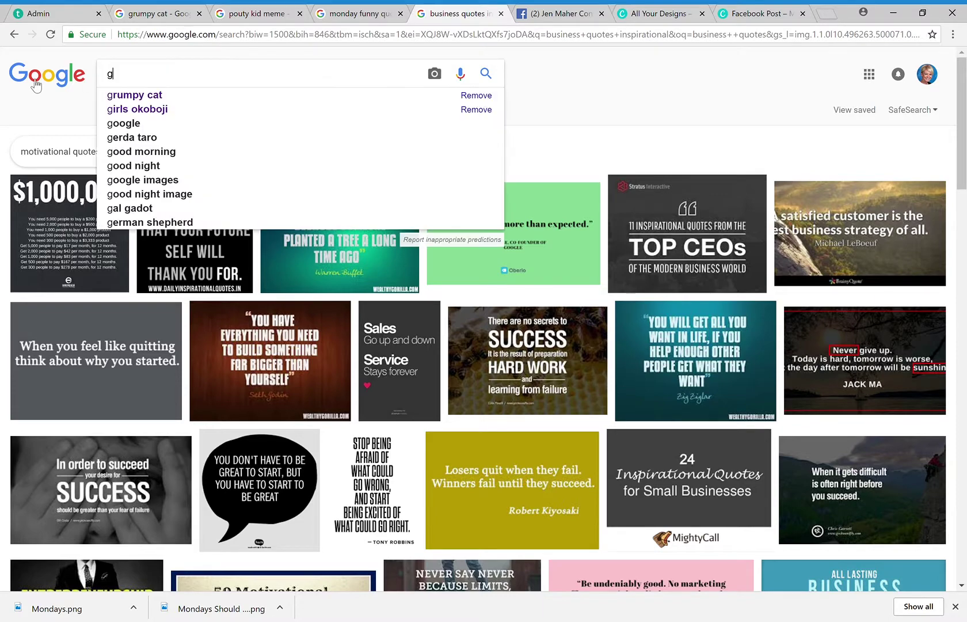
{"action": "type", "text": "olf quotes"}
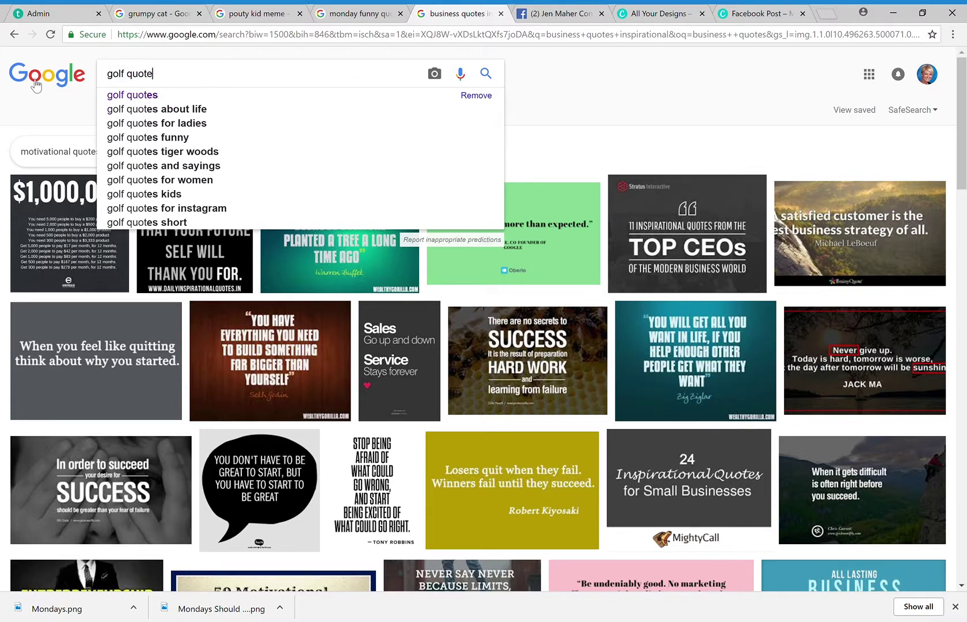
{"action": "key", "text": "Return"}
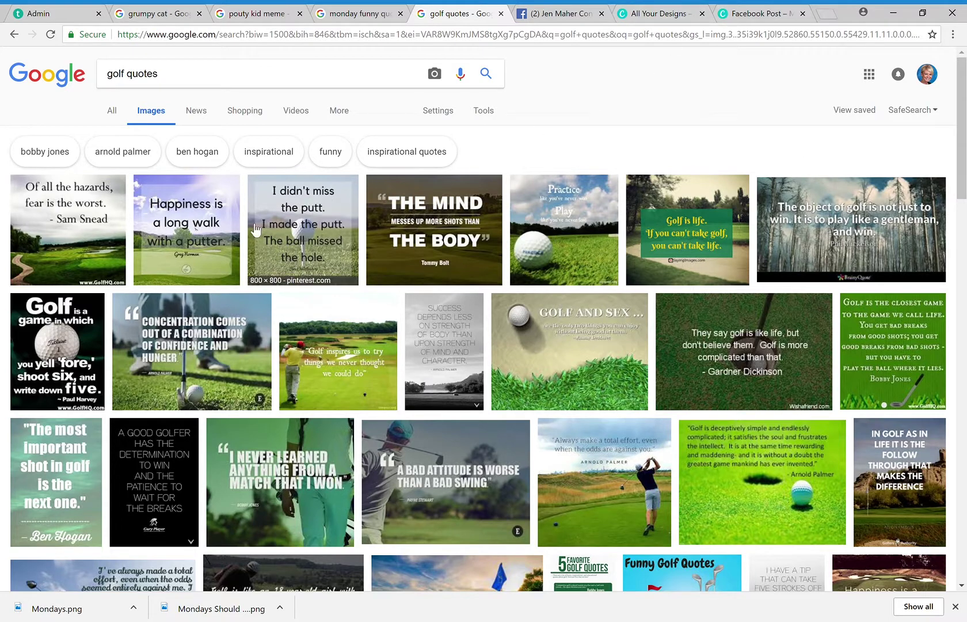
{"action": "left_click", "coordinate": [282, 229]}
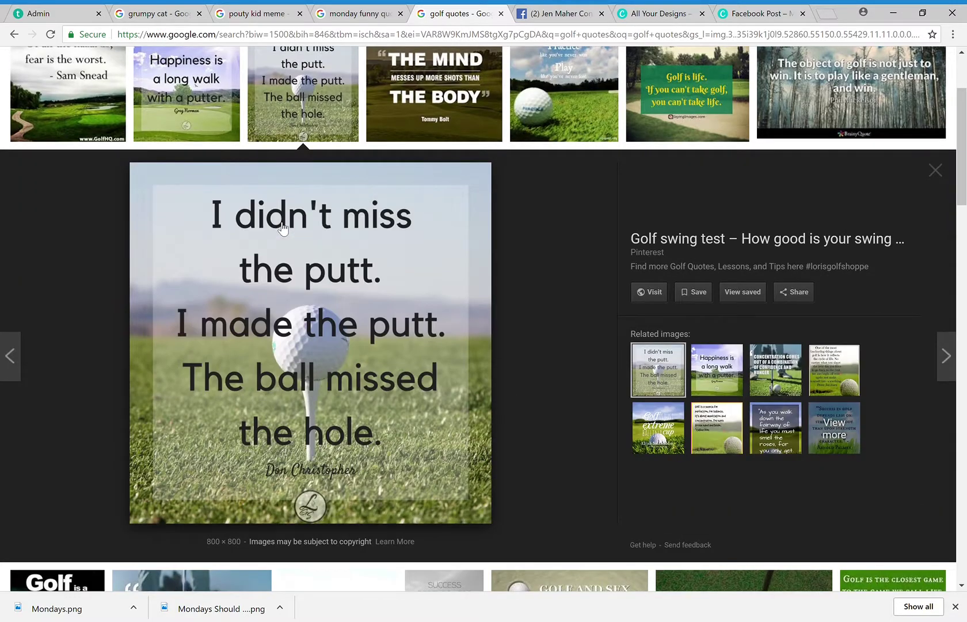